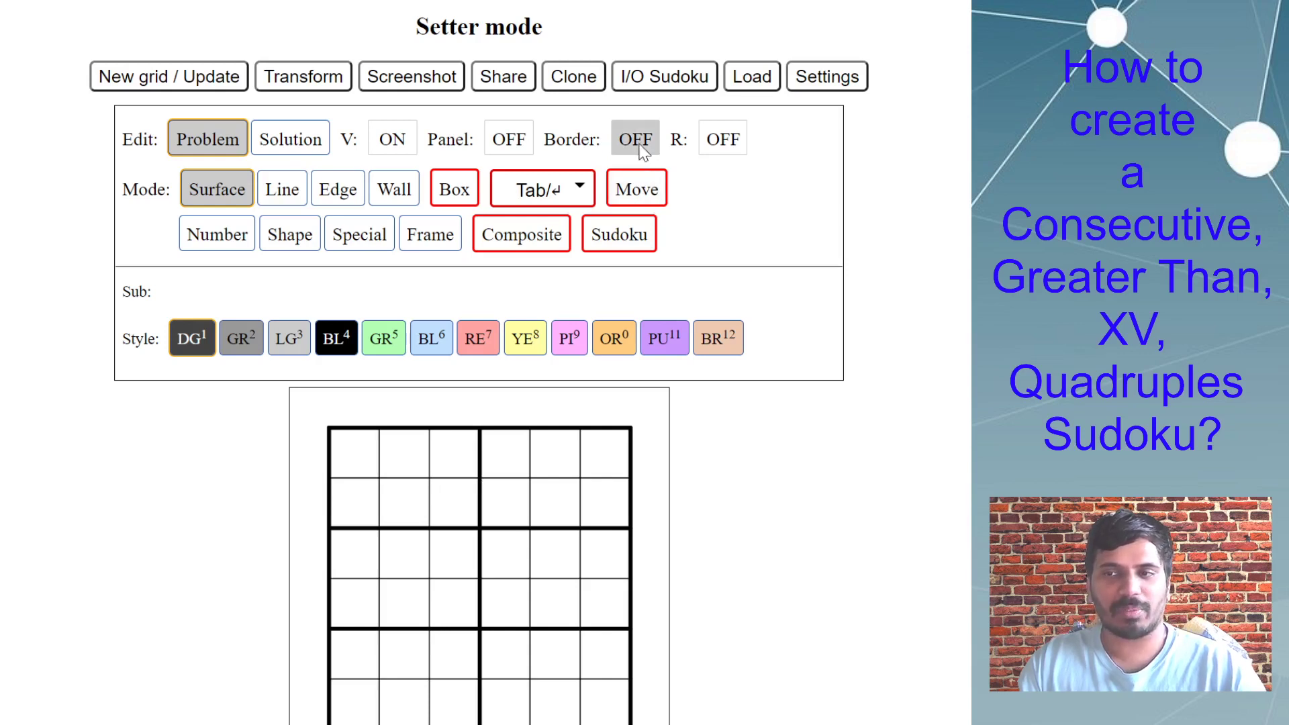
Turn on Border entry in Number mode and select edges and corners around the first cells of the grid.
{"action": "mouse_move", "coordinate": [591, 148]}
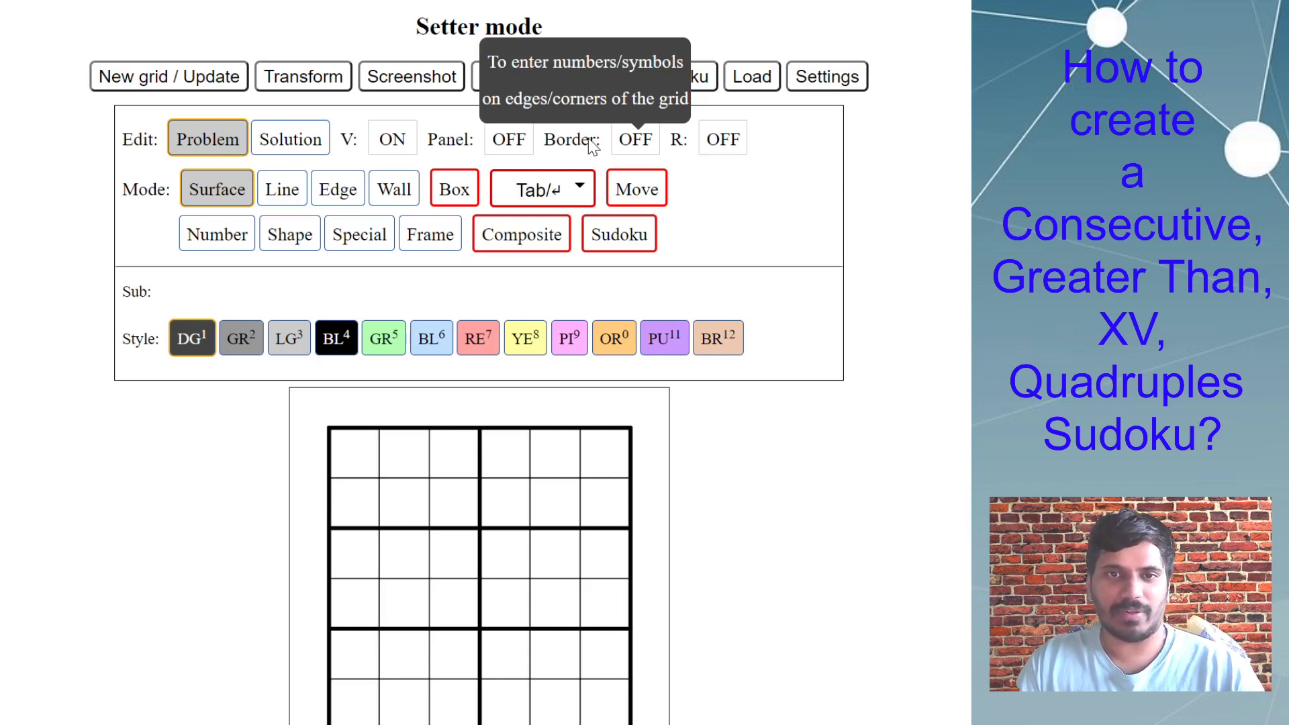
{"action": "left_click", "coordinate": [626, 144]}
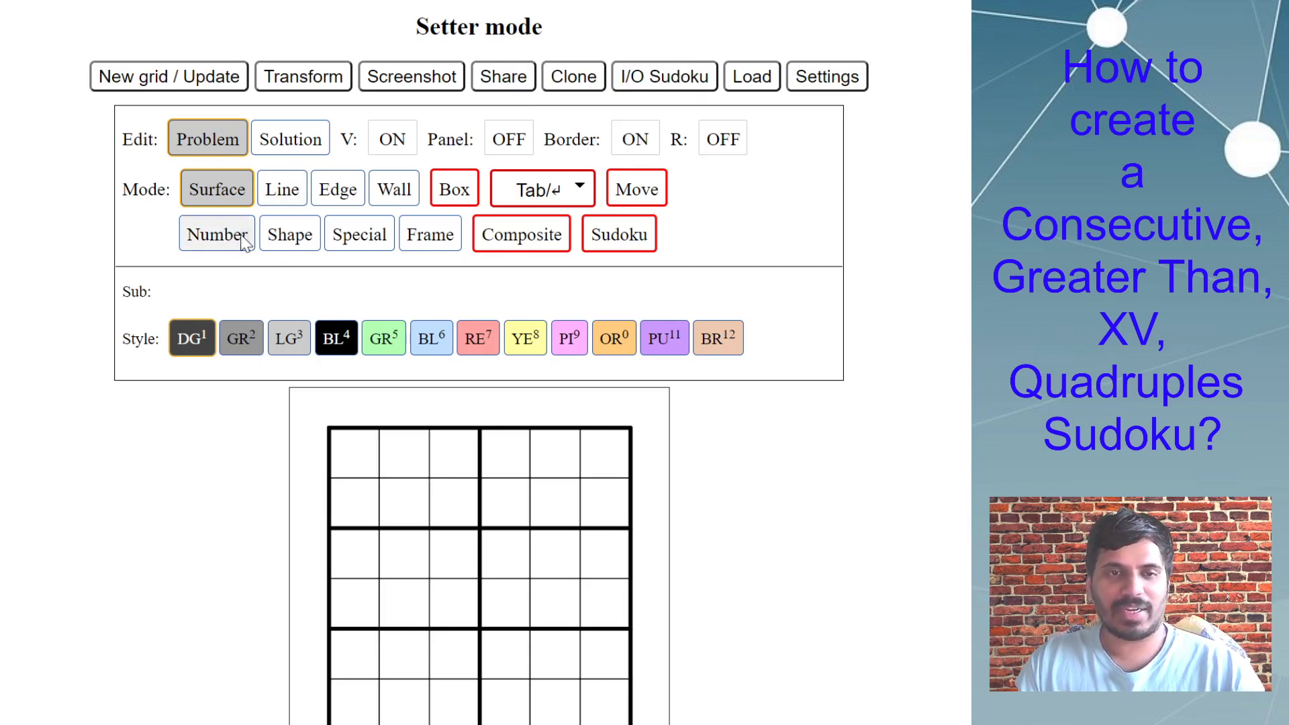
{"action": "left_click", "coordinate": [220, 241]}
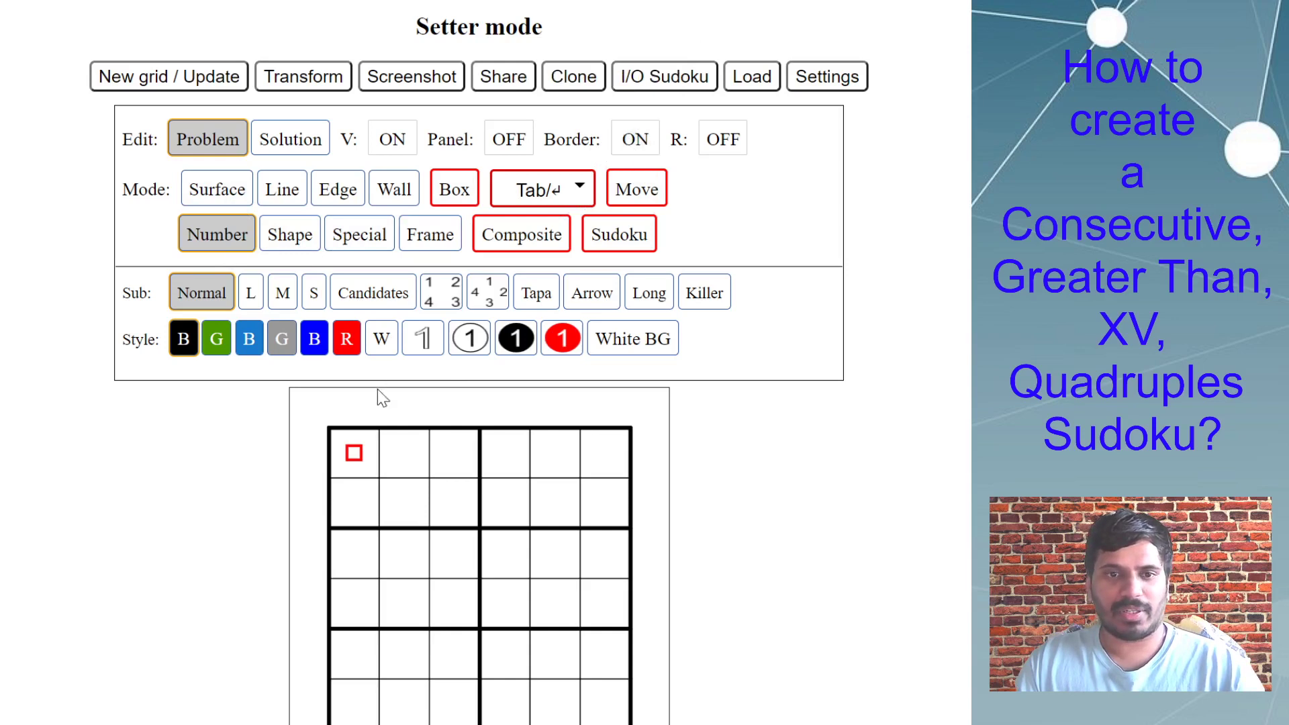
{"action": "left_click", "coordinate": [379, 480]}
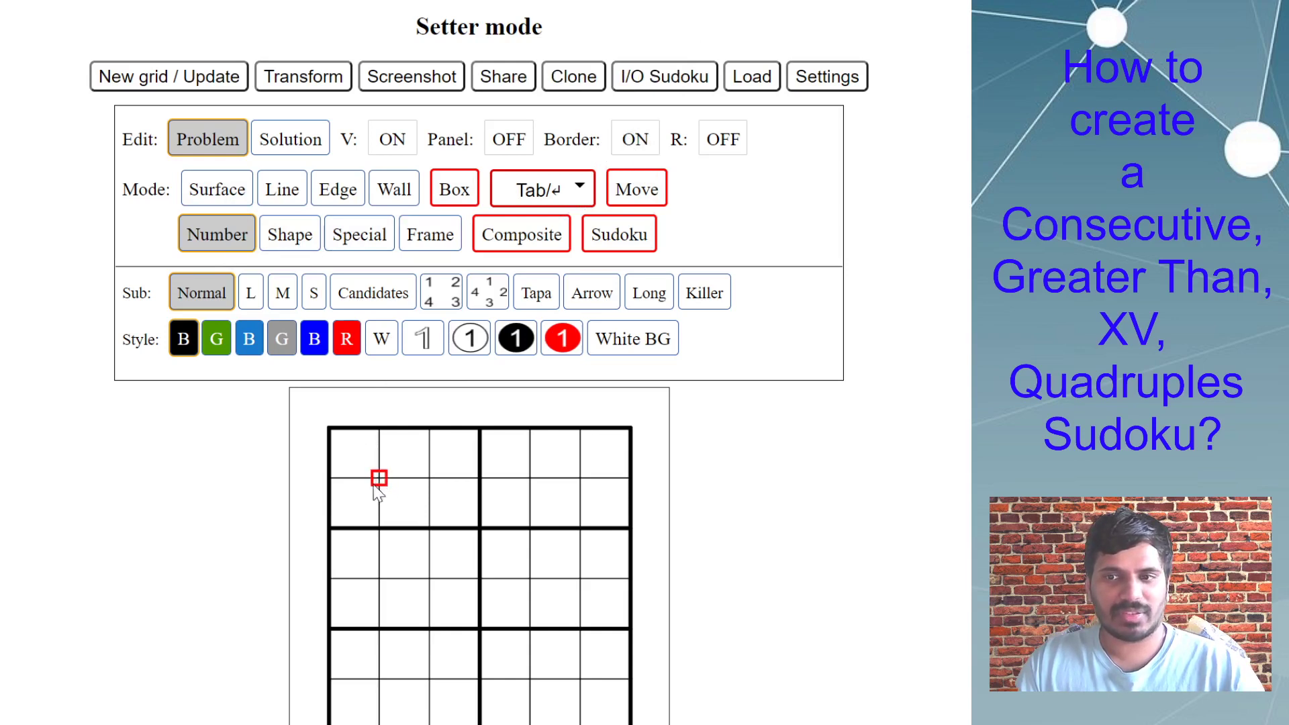
{"action": "left_click", "coordinate": [402, 481]}
{"action": "left_click", "coordinate": [404, 454]}
{"action": "left_click", "coordinate": [380, 457]}
{"action": "left_click", "coordinate": [378, 478]}
{"action": "left_click", "coordinate": [403, 454]}
{"action": "left_click", "coordinate": [378, 454]}
{"action": "left_click", "coordinate": [380, 473]}
{"action": "left_click", "coordinate": [403, 454]}
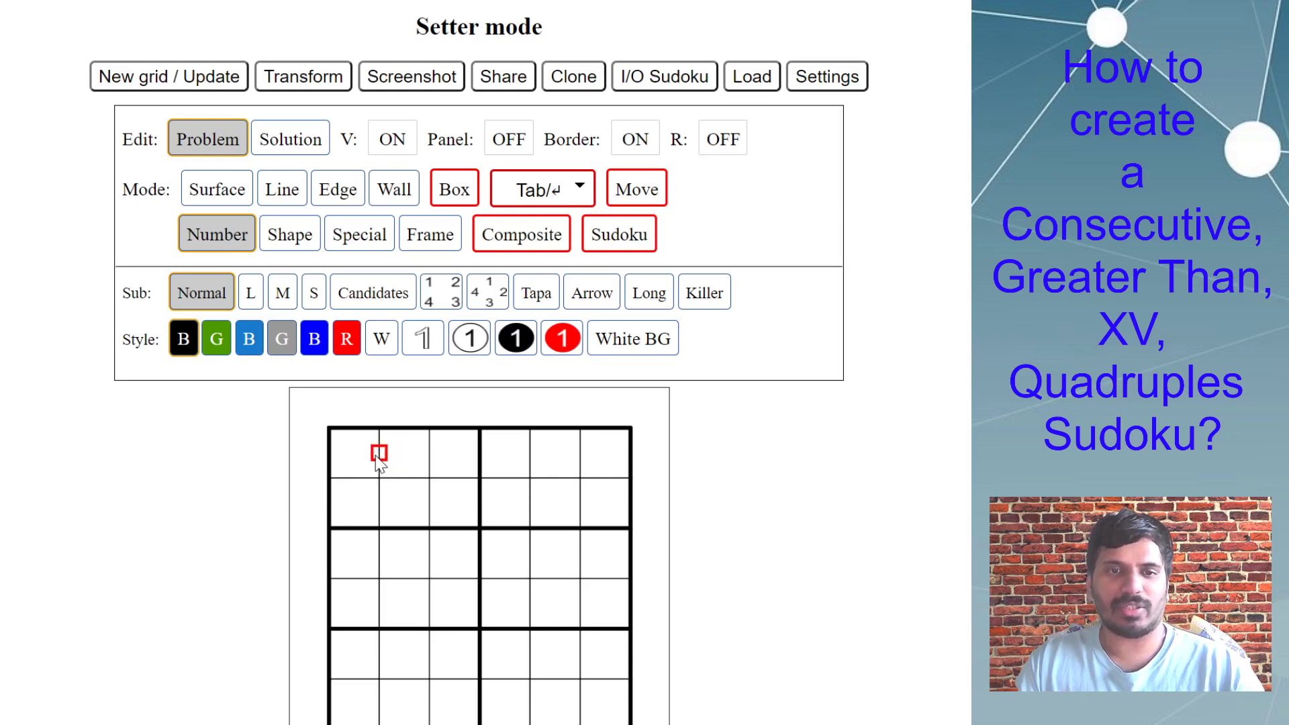
Turn off Border entry, select several whole cells in the first three rows, and turn Border entry back on.
{"action": "left_click", "coordinate": [629, 143]}
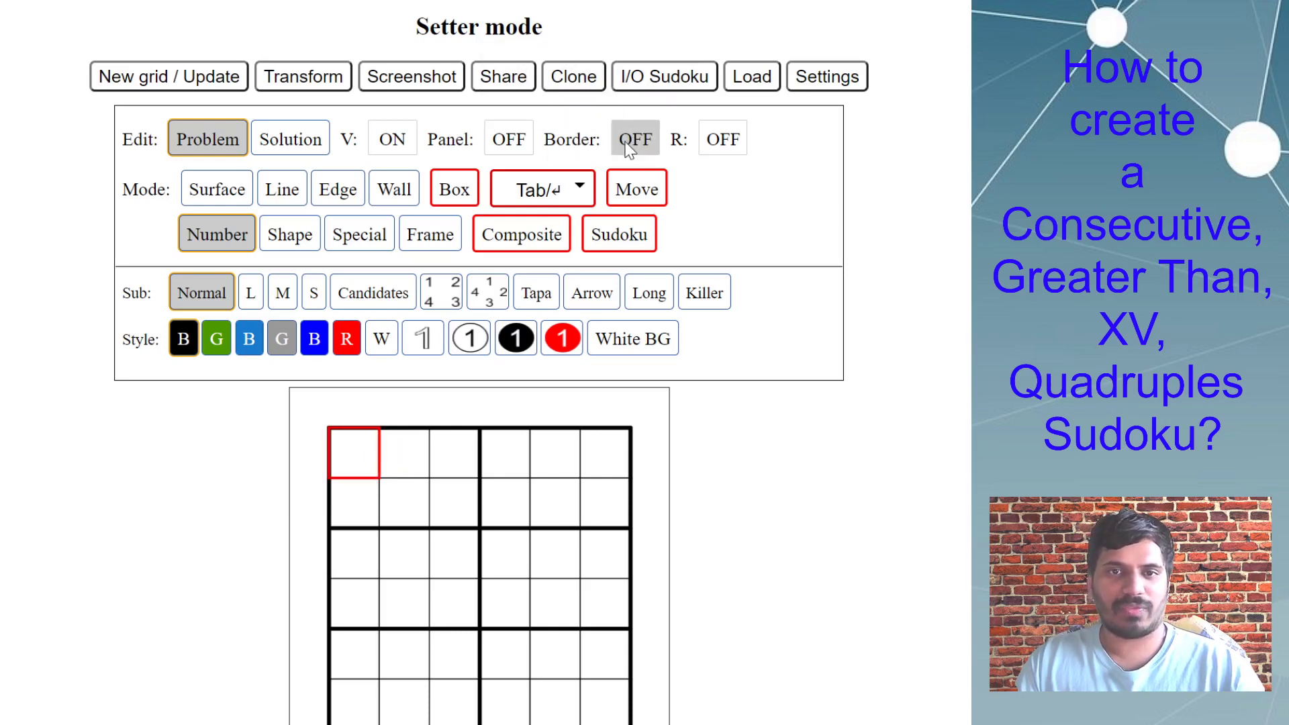
{"action": "left_click", "coordinate": [410, 458]}
{"action": "left_click", "coordinate": [369, 510]}
{"action": "left_click", "coordinate": [404, 507]}
{"action": "left_click", "coordinate": [401, 549]}
{"action": "left_click", "coordinate": [353, 556]}
{"action": "left_click", "coordinate": [355, 505]}
{"action": "left_click", "coordinate": [407, 490]}
{"action": "left_click", "coordinate": [413, 463]}
{"action": "left_click", "coordinate": [405, 506]}
{"action": "left_click", "coordinate": [627, 139]}
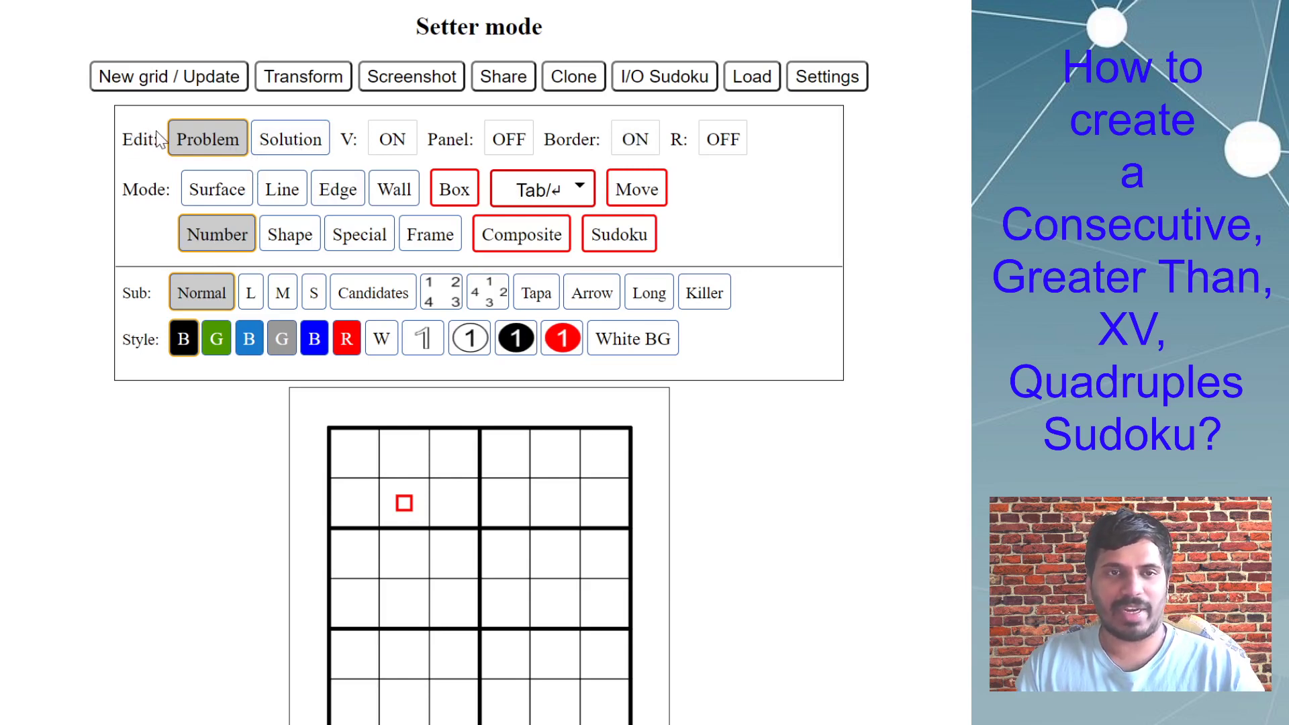
Switch between Solution and Problem editing to compare them, ending in Problem editing.
{"action": "left_click", "coordinate": [289, 139]}
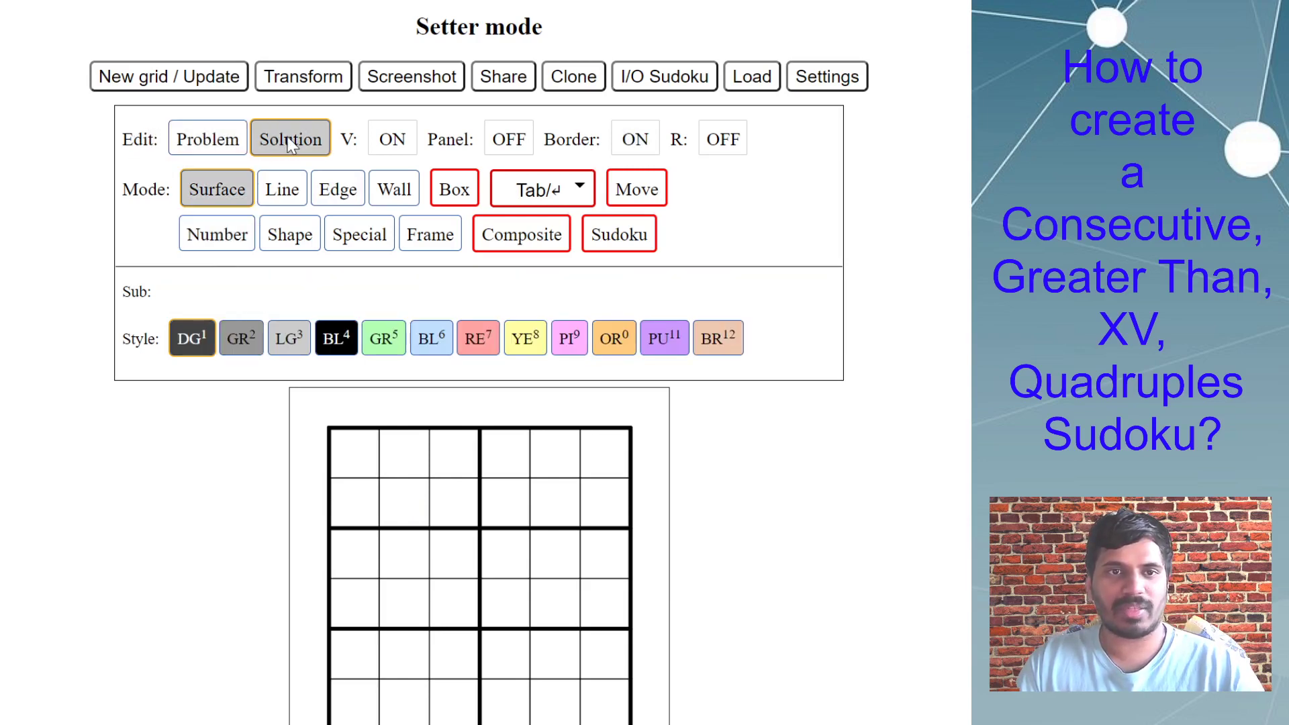
{"action": "left_click", "coordinate": [212, 141]}
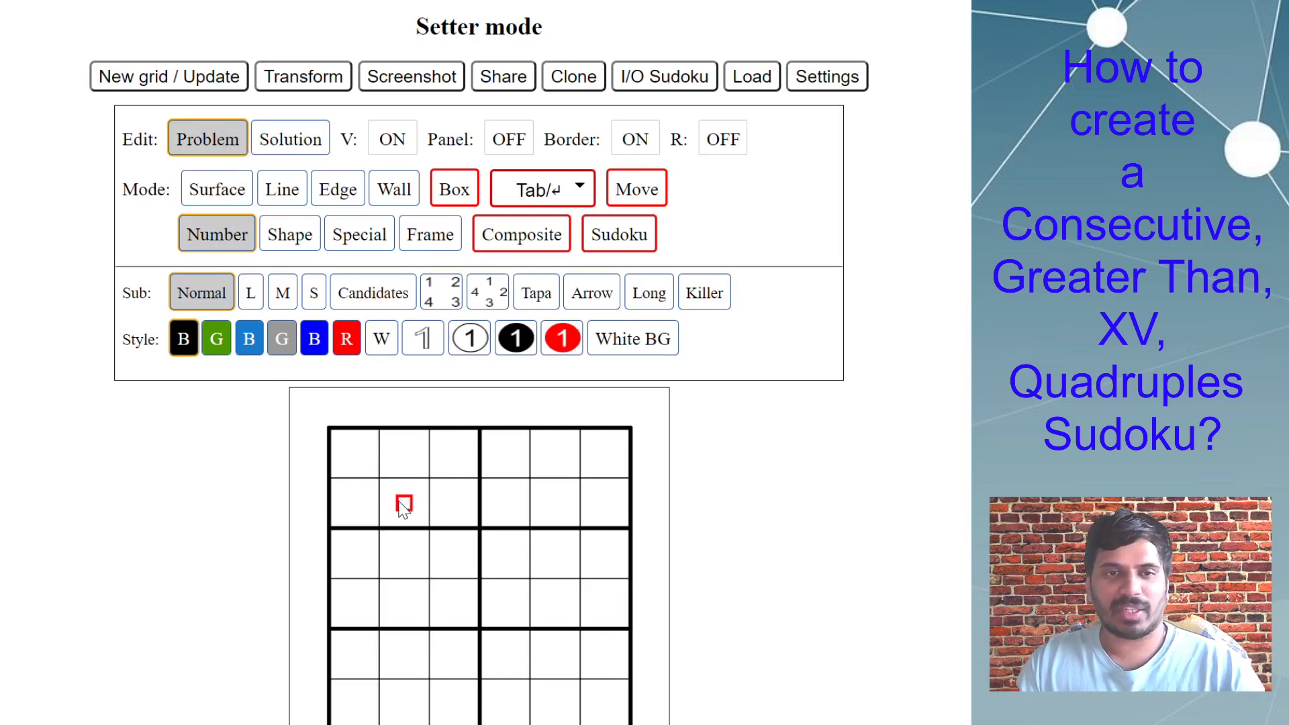
{"action": "left_click", "coordinate": [290, 143]}
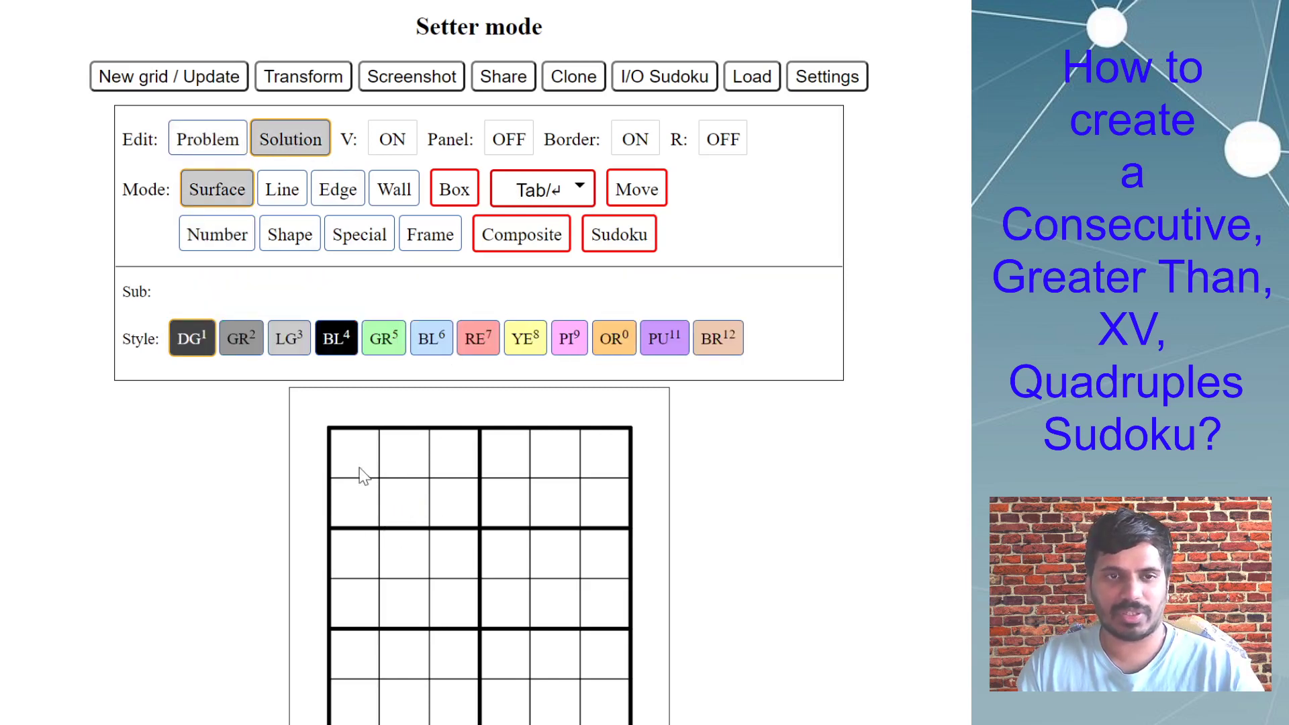
{"action": "left_click", "coordinate": [200, 144]}
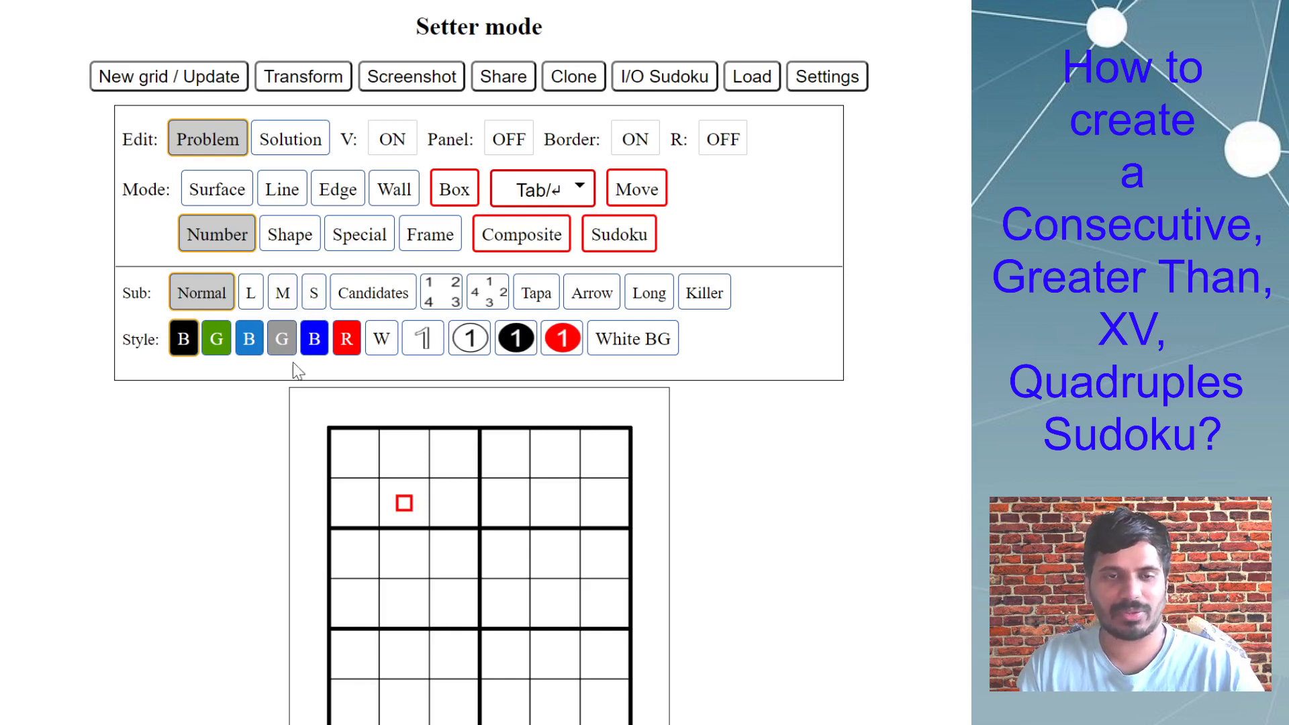
Place medium-size x marks between rows 3 and 4 in columns 2 and 3, and v marks between columns 2 and 3 in rows 3 and 4.
{"action": "left_click", "coordinate": [283, 295]}
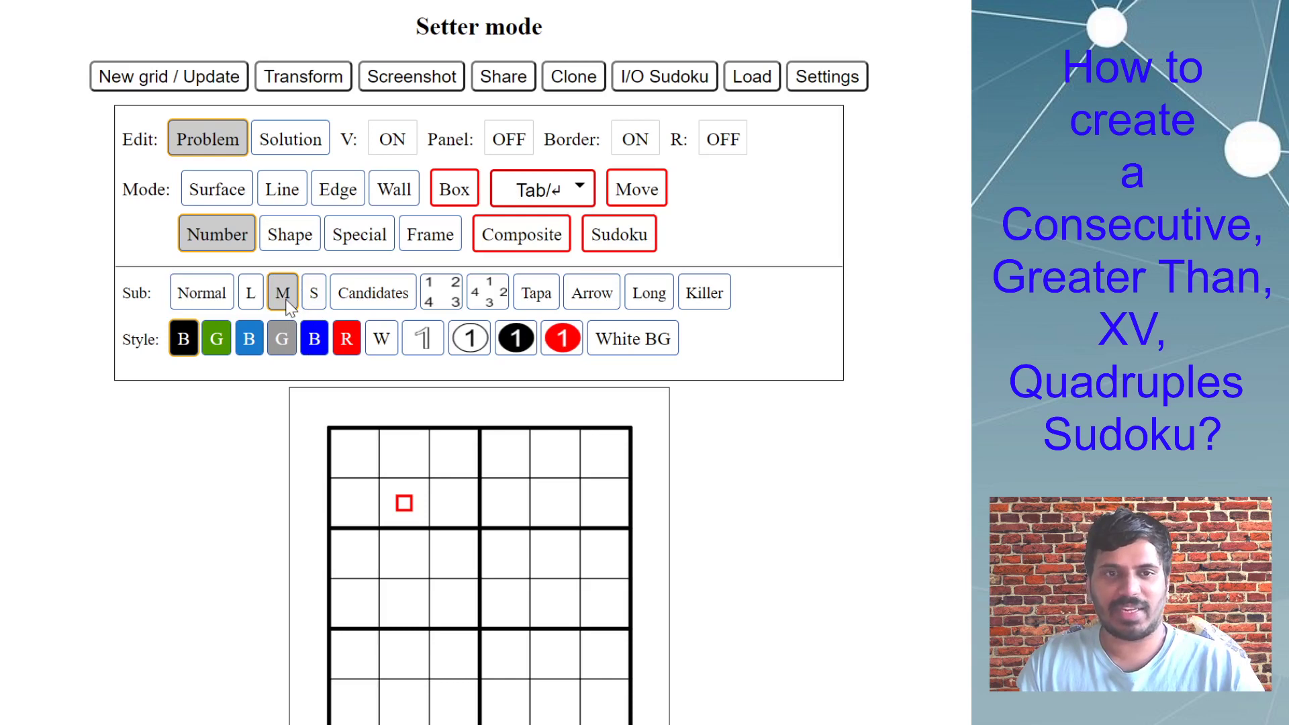
{"action": "left_click", "coordinate": [404, 589]}
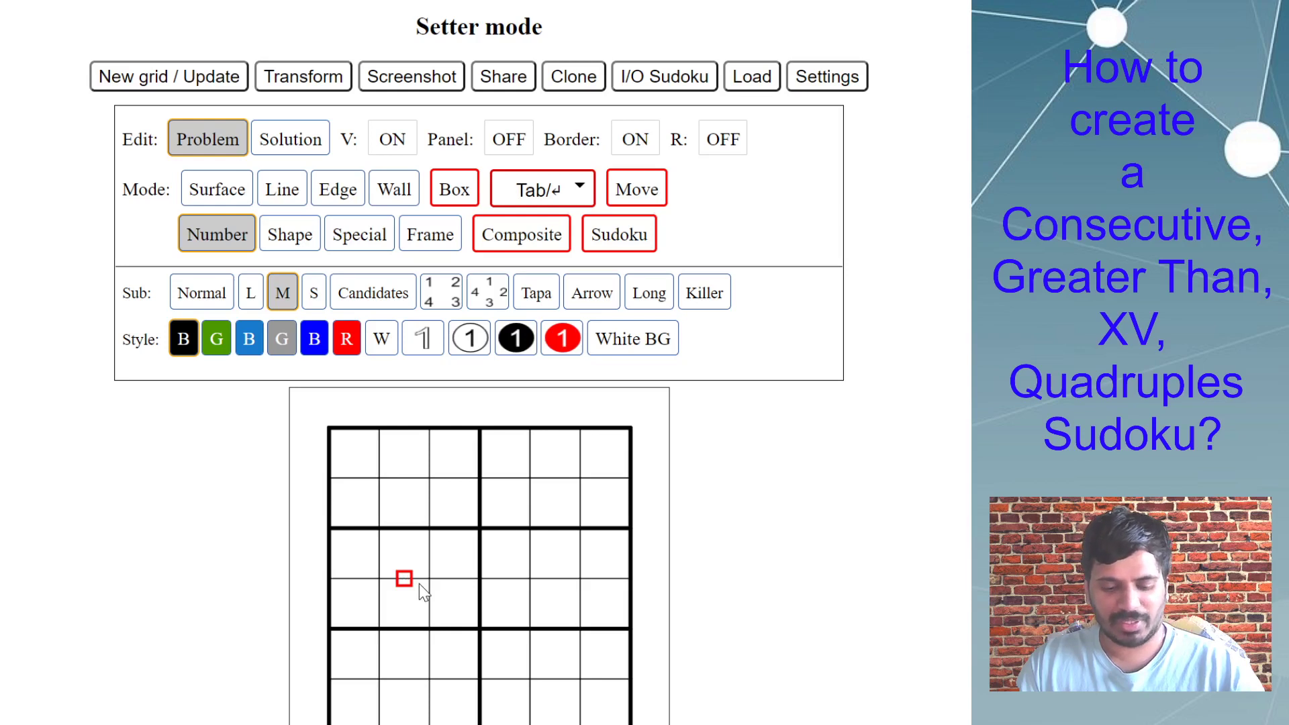
{"action": "type", "text": "x"}
{"action": "left_click", "coordinate": [430, 610]}
{"action": "left_click", "coordinate": [458, 579]}
{"action": "left_click", "coordinate": [429, 554]}
{"action": "type", "text": "v"}
{"action": "left_click", "coordinate": [429, 484]}
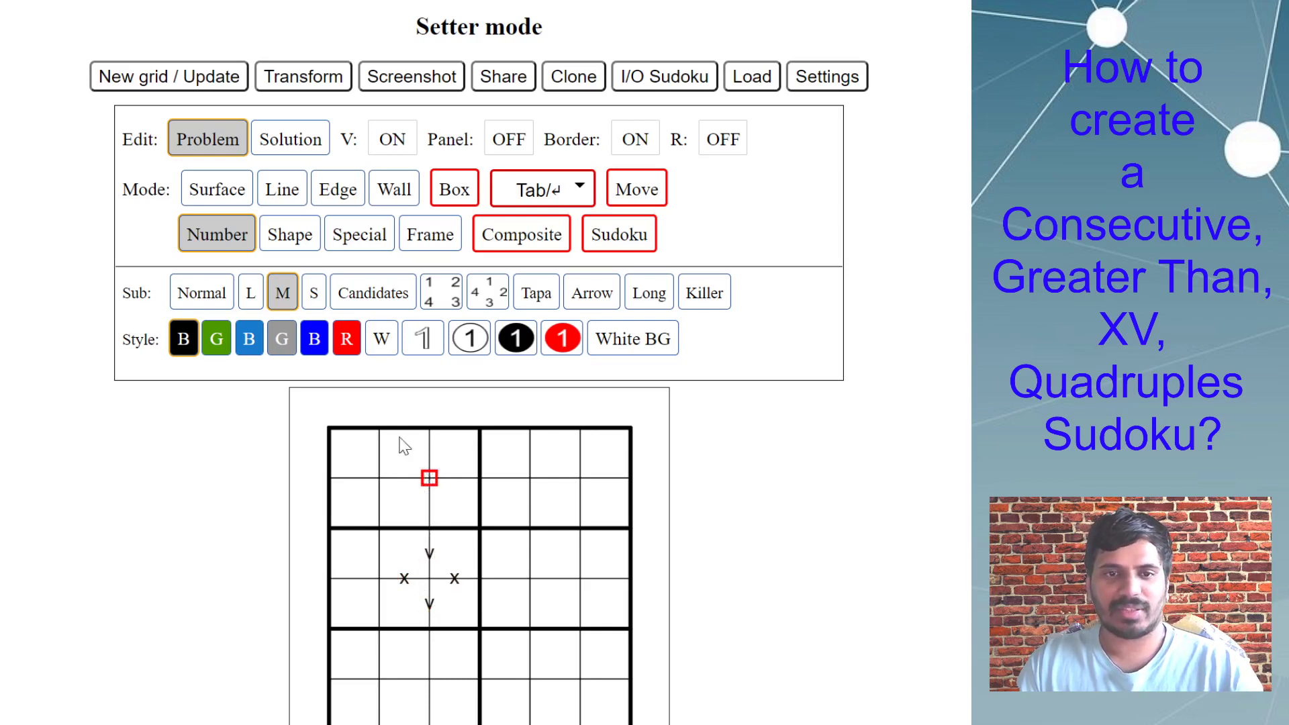
Place large marks: x in row 2 and v in row 3 between columns 2 and 3, and v in row 2 between columns 4 and 5.
{"action": "left_click", "coordinate": [251, 292]}
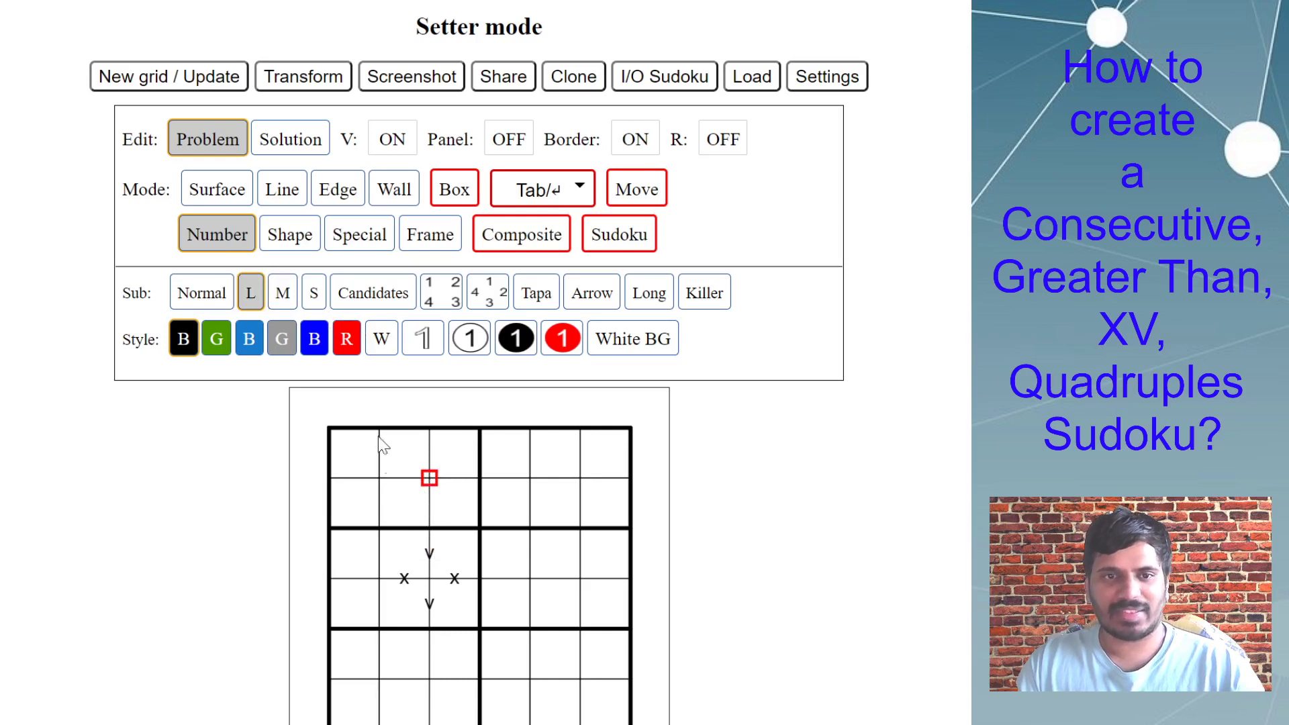
{"action": "left_click", "coordinate": [430, 507]}
{"action": "type", "text": "x"}
{"action": "left_click", "coordinate": [430, 552]}
{"action": "type", "text": "v"}
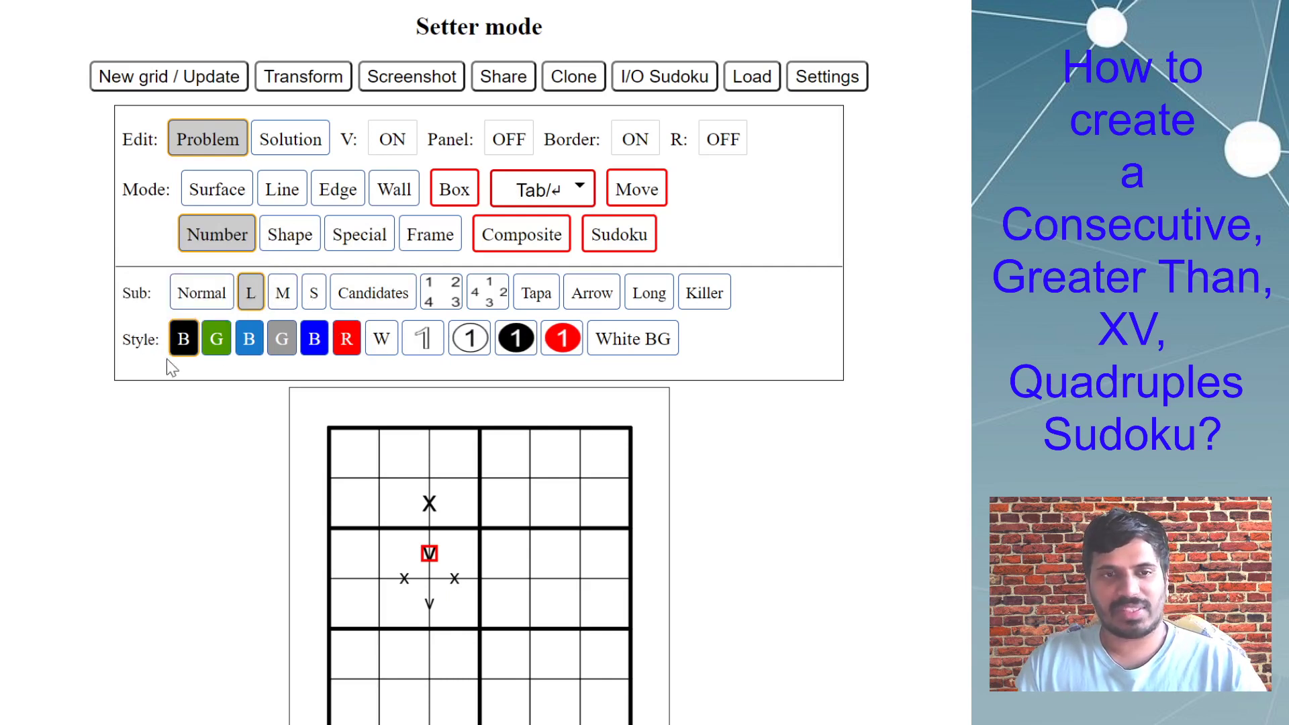
{"action": "left_click", "coordinate": [418, 506]}
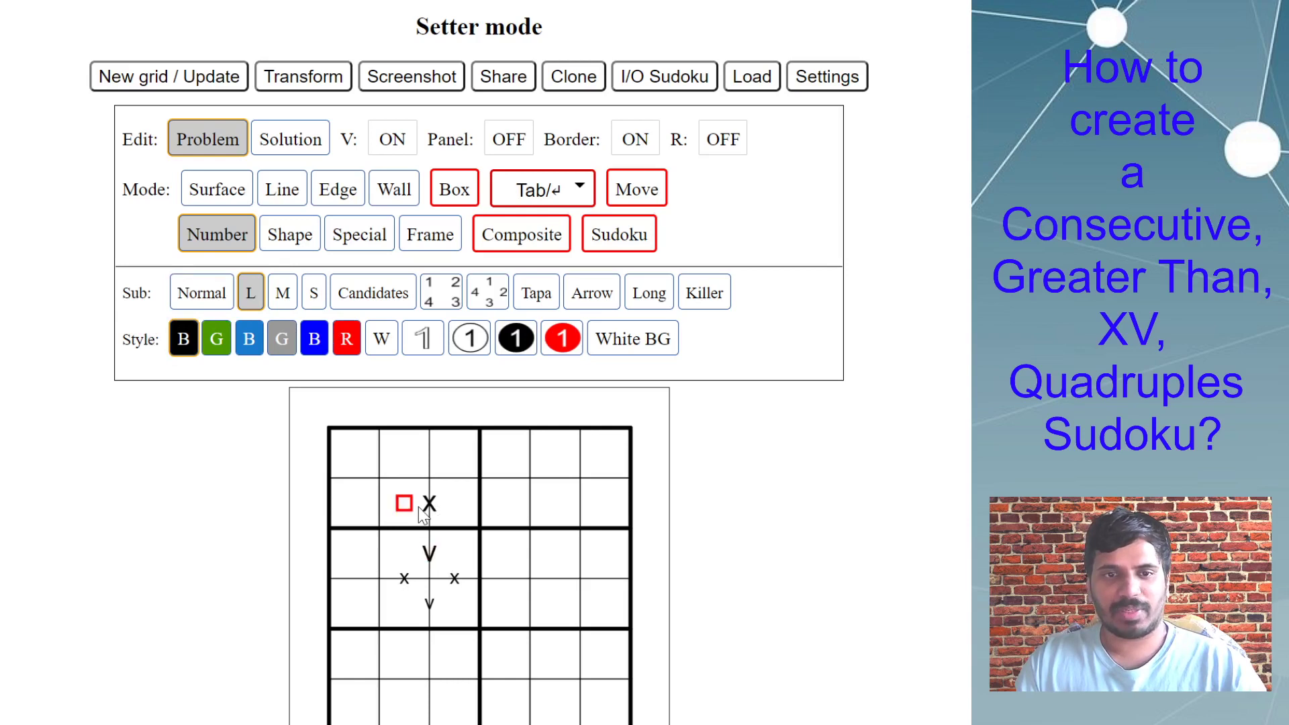
{"action": "left_click", "coordinate": [429, 504]}
{"action": "left_click", "coordinate": [527, 505]}
{"action": "key", "text": "v"}
{"action": "left_click", "coordinate": [527, 553]}
{"action": "left_click", "coordinate": [503, 530]}
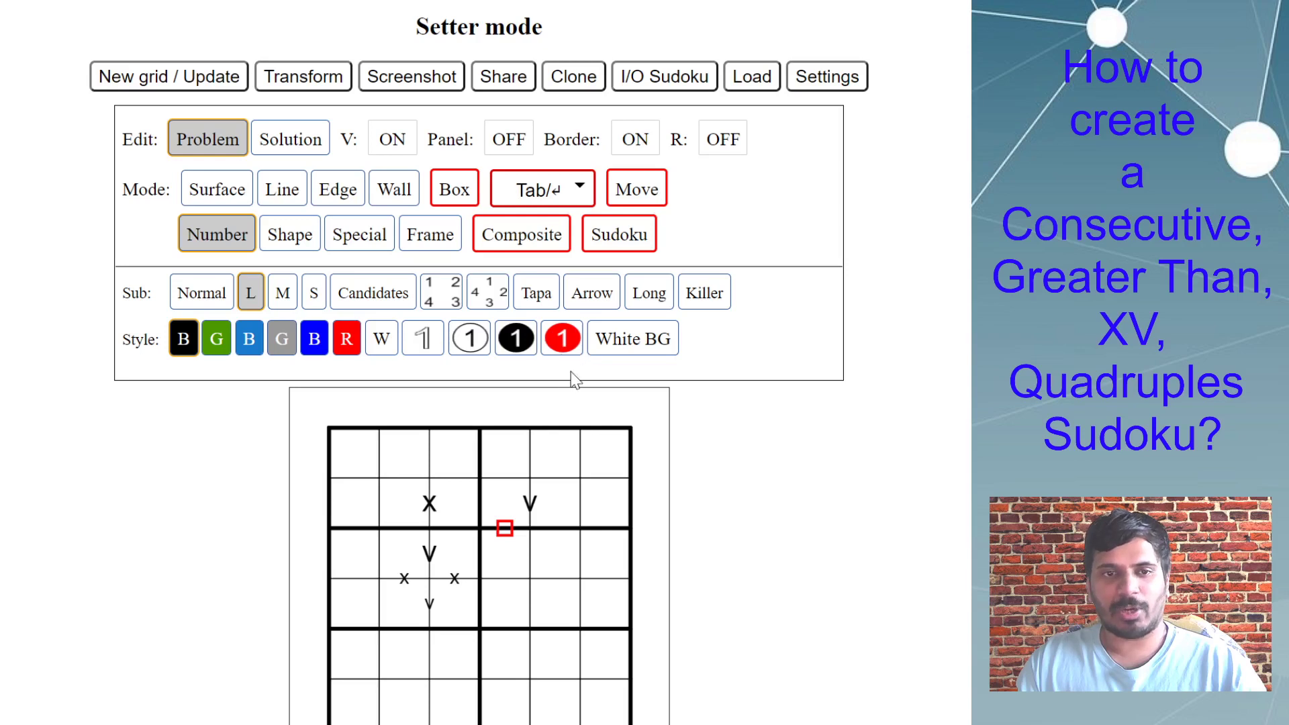
Use the White BG style to place a large x in row 3 and a large v in row 4 between columns 4 and 5.
{"action": "left_click", "coordinate": [637, 346]}
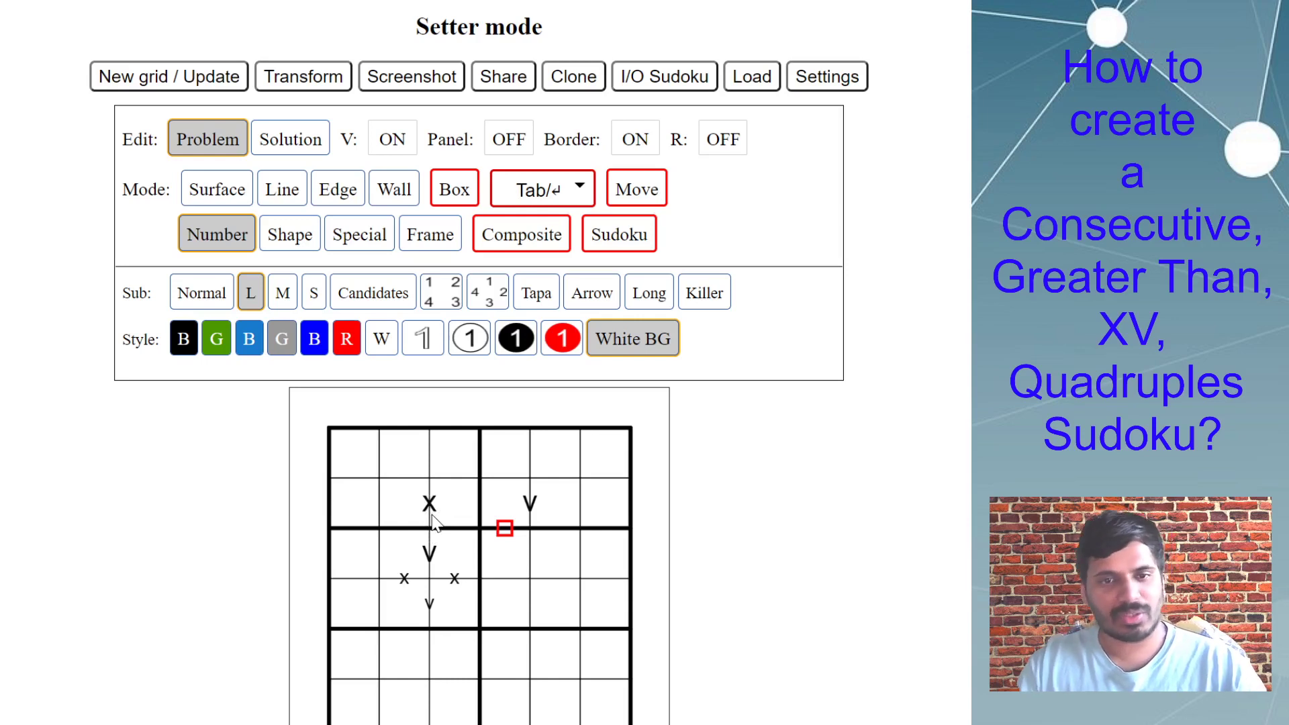
{"action": "left_click", "coordinate": [532, 555]}
{"action": "left_click", "coordinate": [530, 602]}
{"action": "key", "text": "v"}
Place a medium white-background x in row 3 and v in row 4 between columns 5 and 6.
{"action": "left_click", "coordinate": [579, 553]}
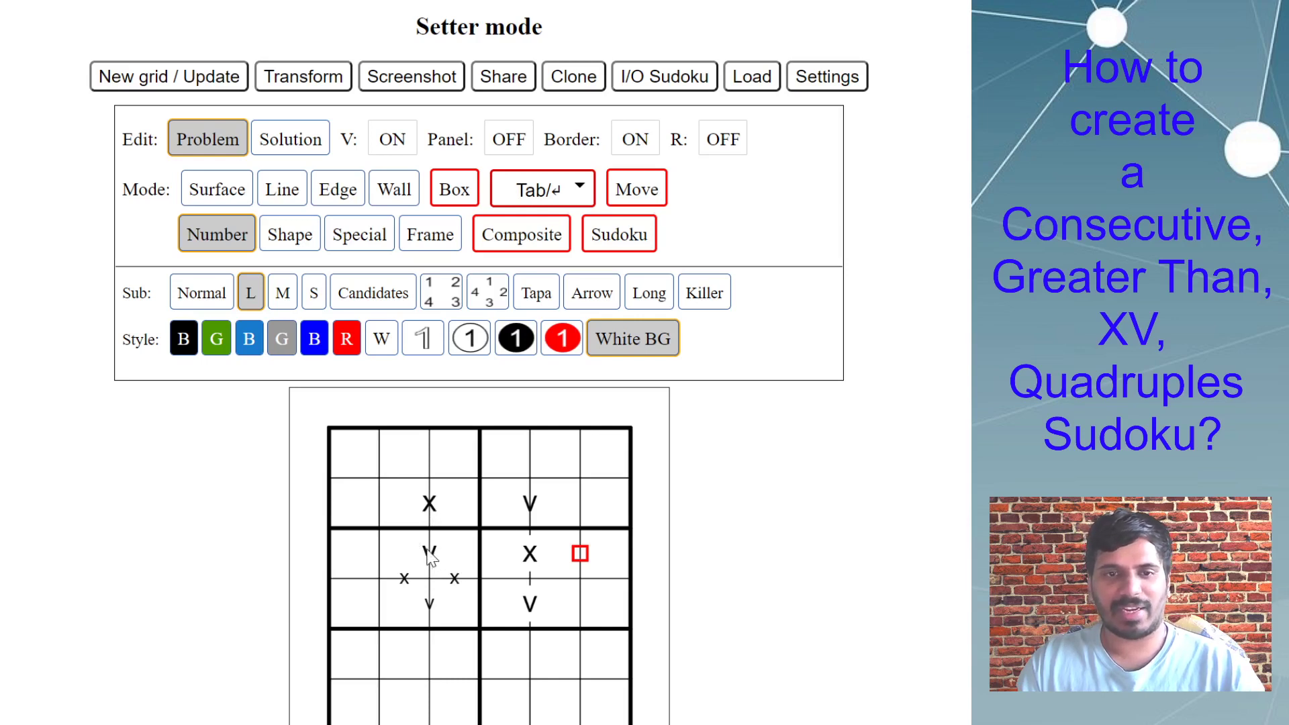
{"action": "left_click", "coordinate": [283, 295]}
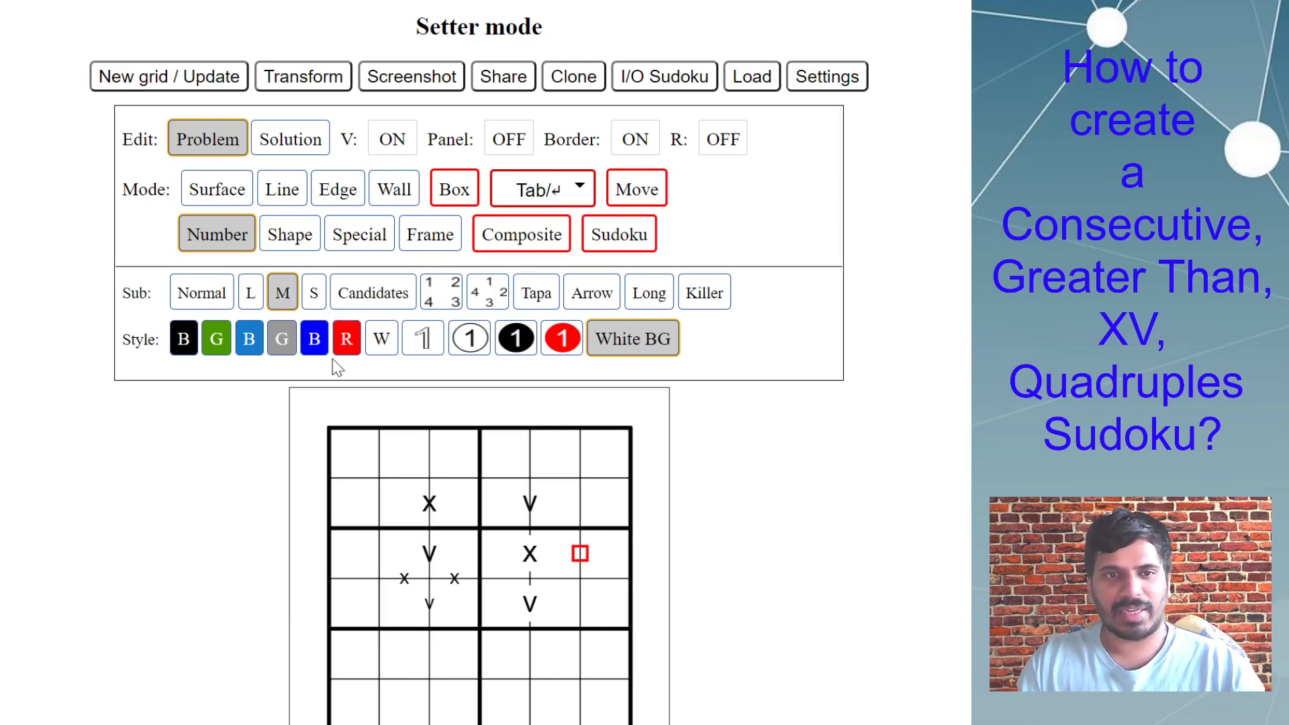
{"action": "type", "text": "x"}
{"action": "left_click", "coordinate": [579, 595]}
{"action": "type", "text": "v"}
{"action": "left_click", "coordinate": [579, 499]}
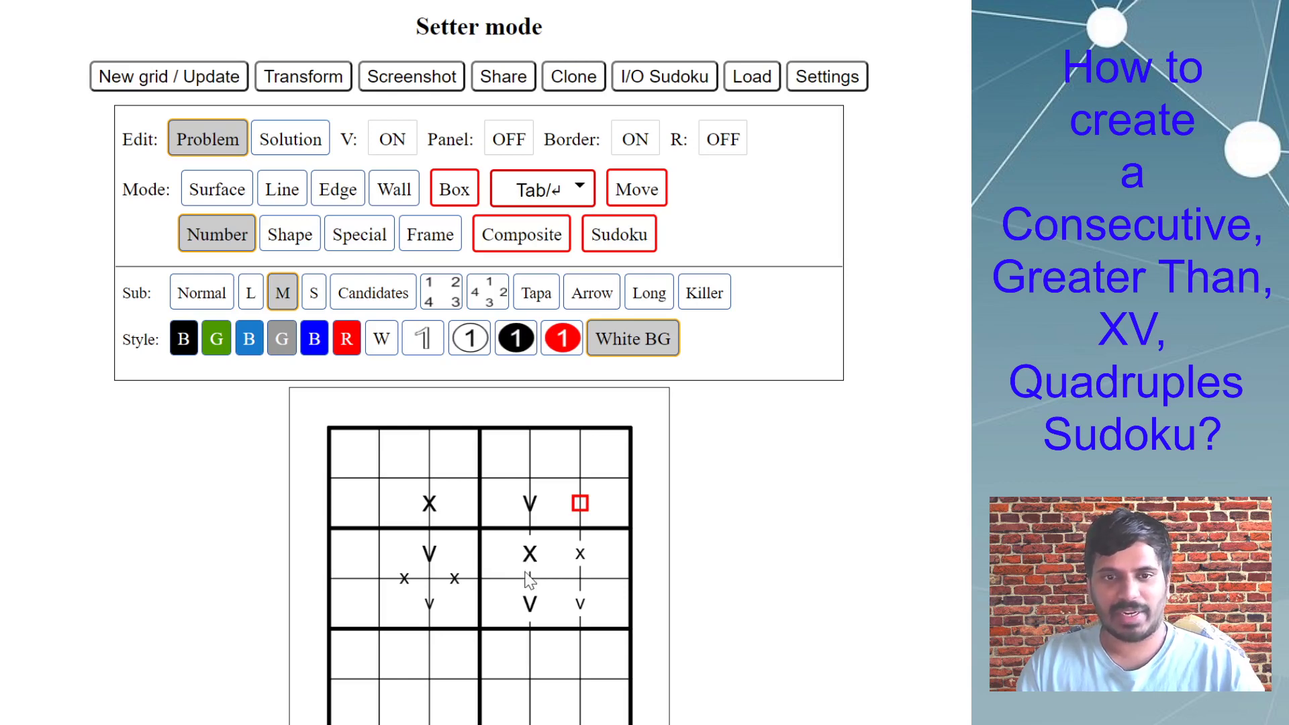
Erase all elements in Problem mode and select the edge between columns 1 and 2 in row 2.
{"action": "left_click", "coordinate": [608, 713]}
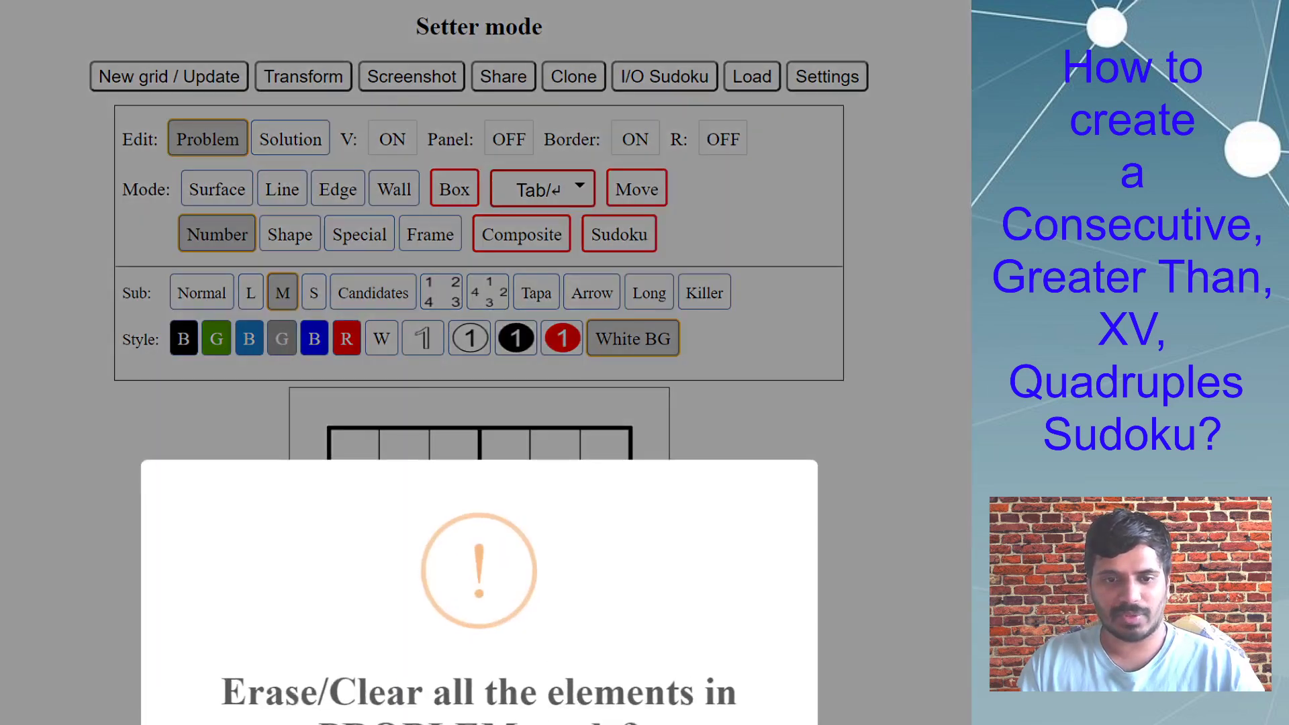
{"action": "key", "text": "Return"}
{"action": "left_click", "coordinate": [379, 503]}
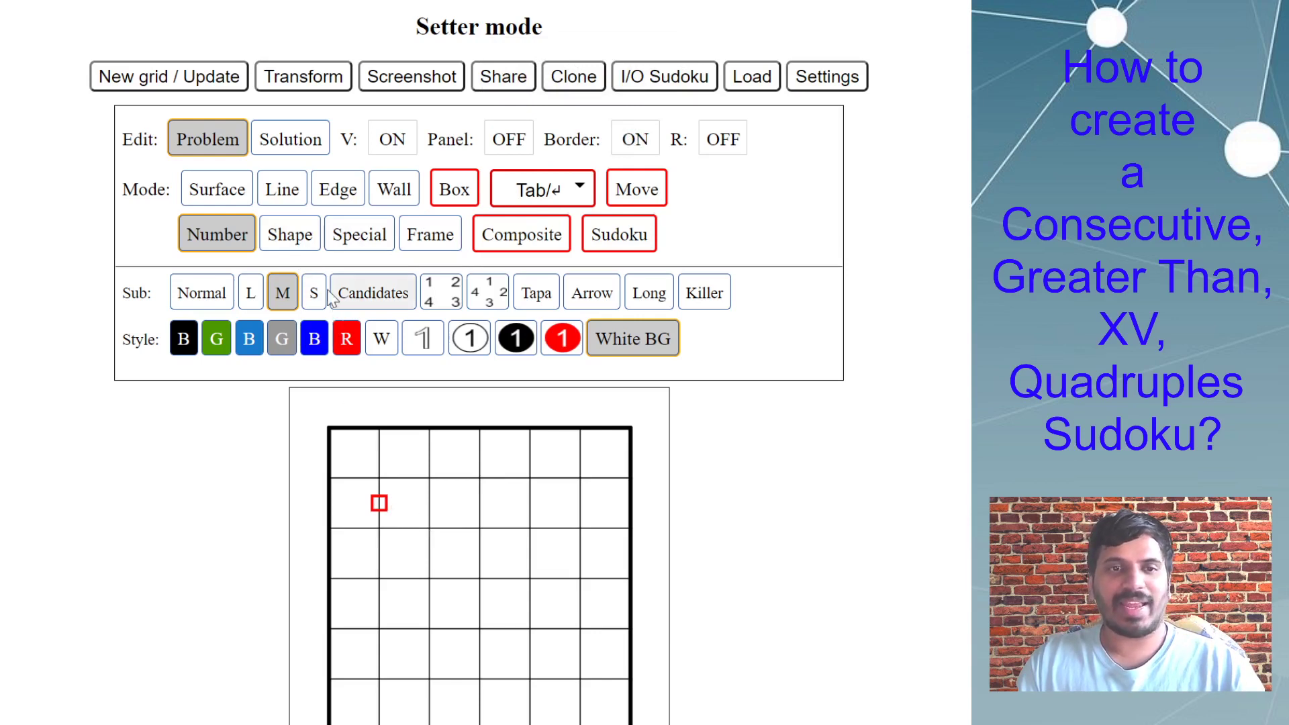
Switch to Shape mode, choose the inequality symbols, and position the symbol panel beside the grid.
{"action": "left_click", "coordinate": [304, 243]}
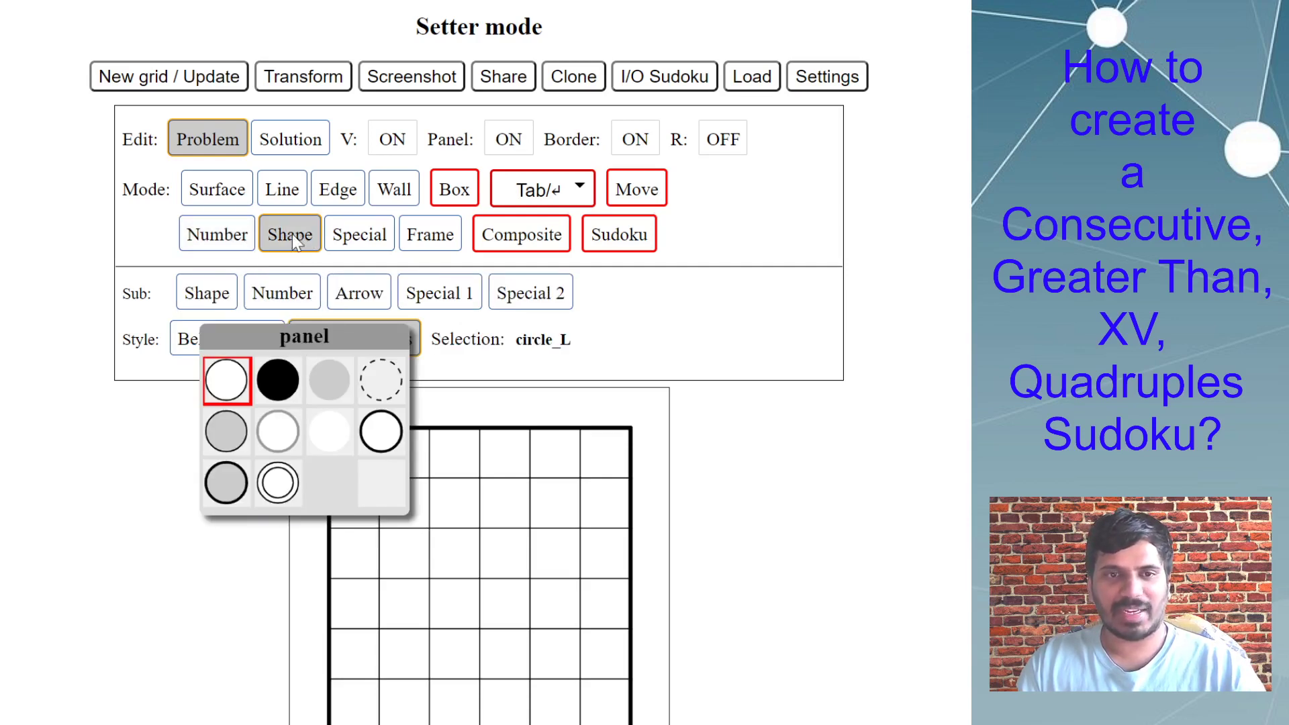
{"action": "left_click_drag", "start_coordinate": [301, 341], "coordinate": [146, 427]}
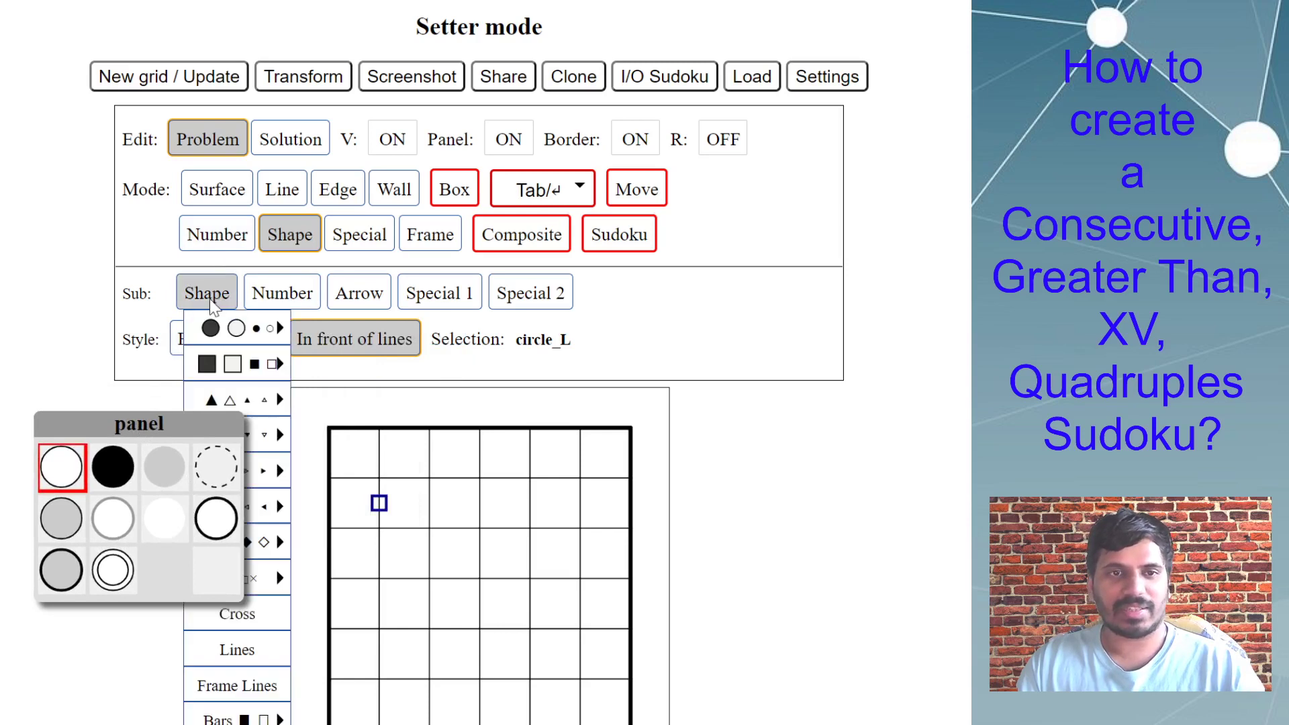
{"action": "left_click_drag", "start_coordinate": [162, 433], "coordinate": [86, 431]}
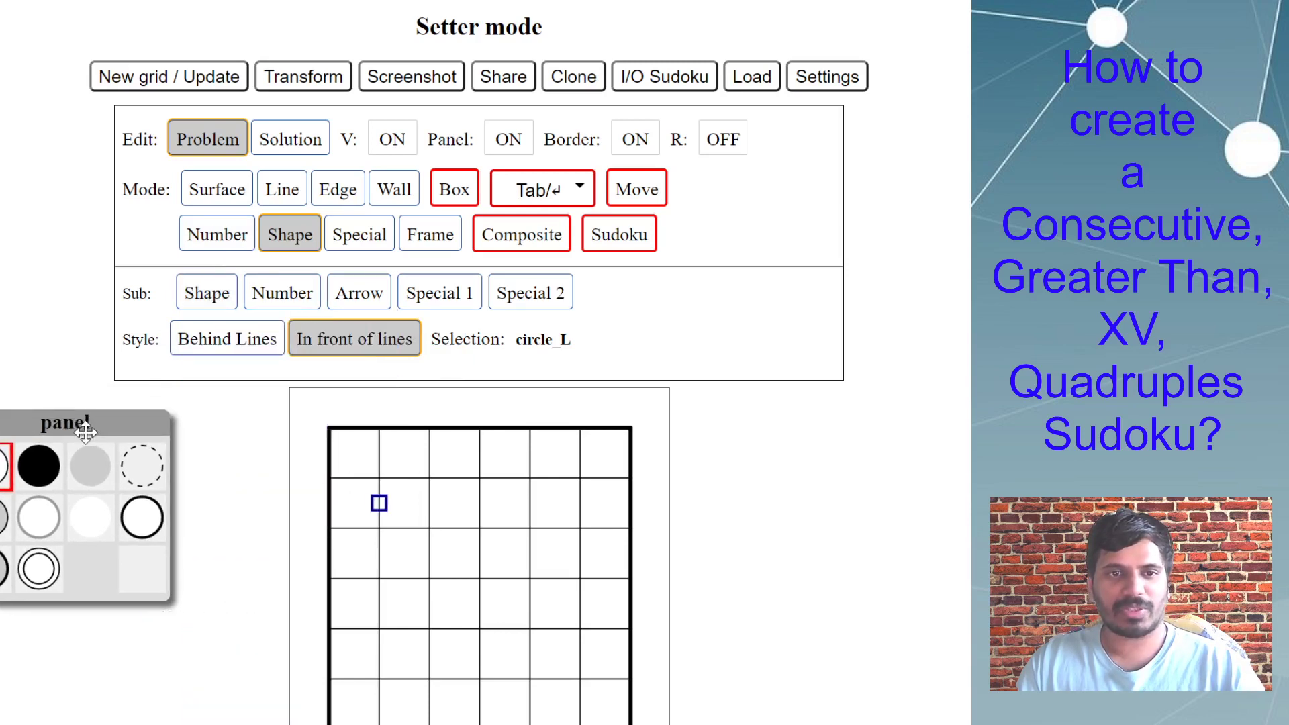
{"action": "mouse_move", "coordinate": [221, 302]}
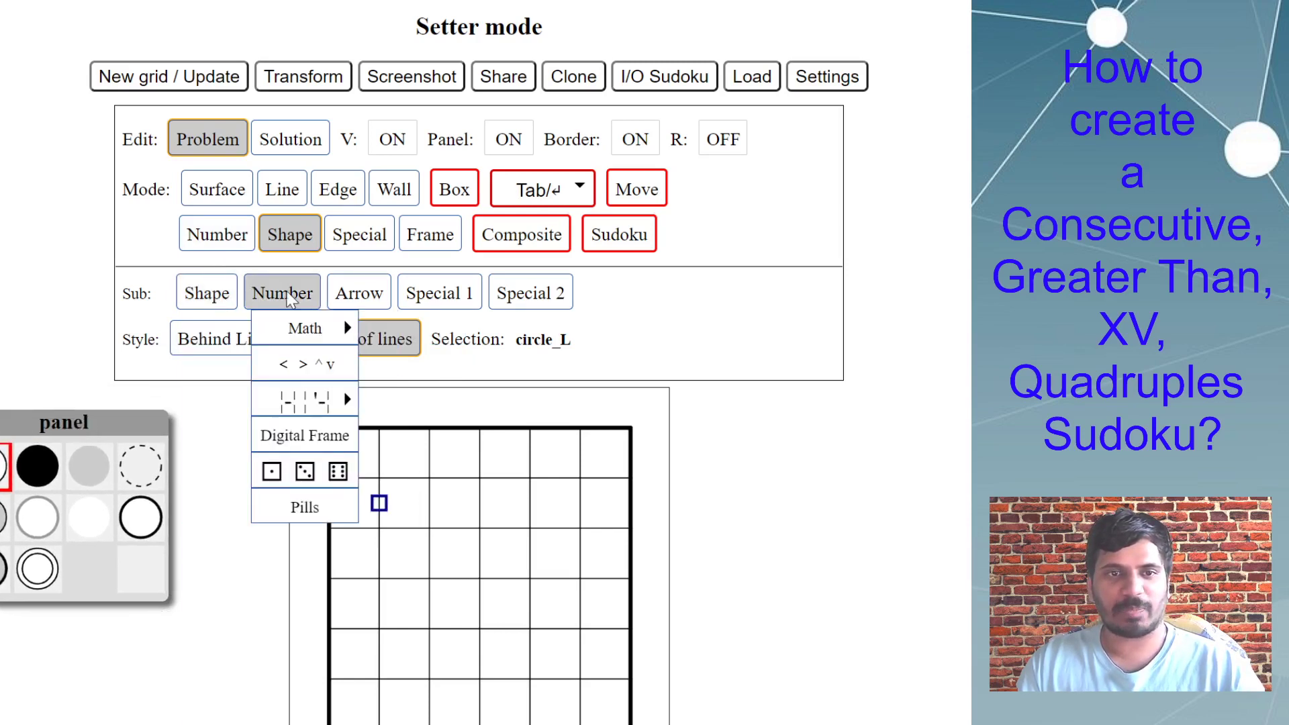
{"action": "mouse_move", "coordinate": [357, 297]}
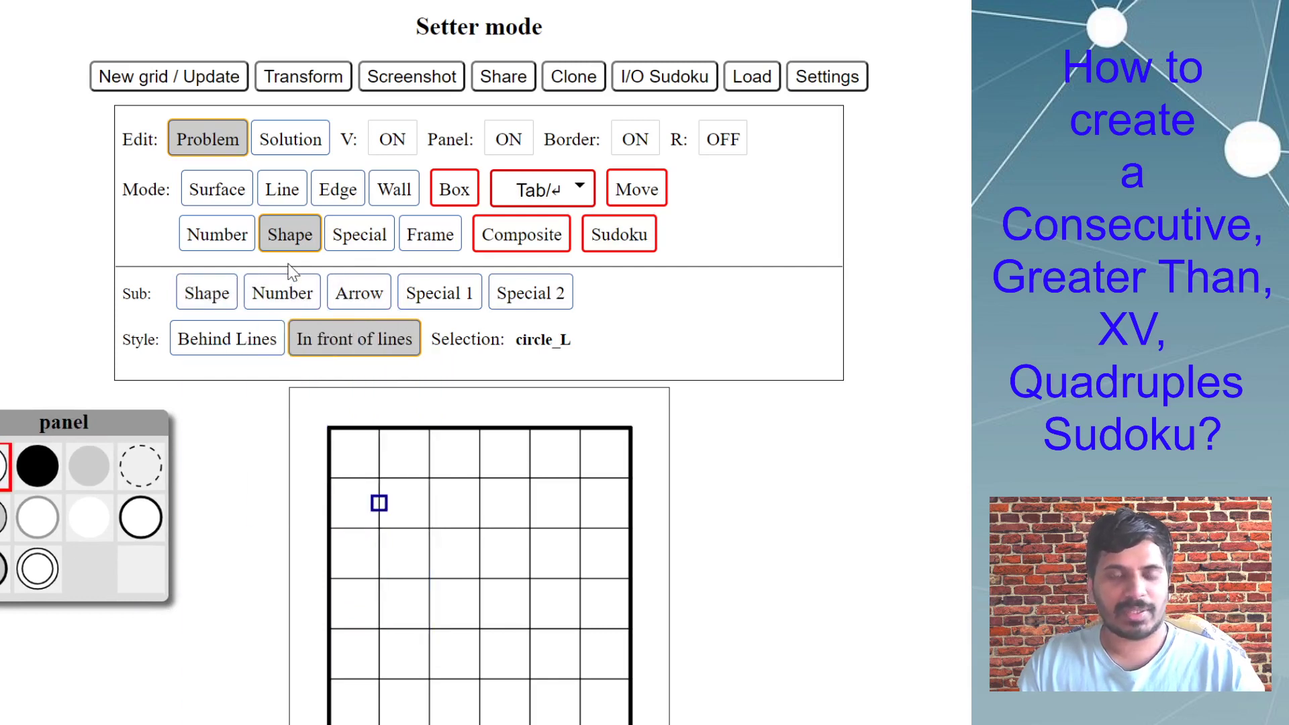
{"action": "mouse_move", "coordinate": [293, 299]}
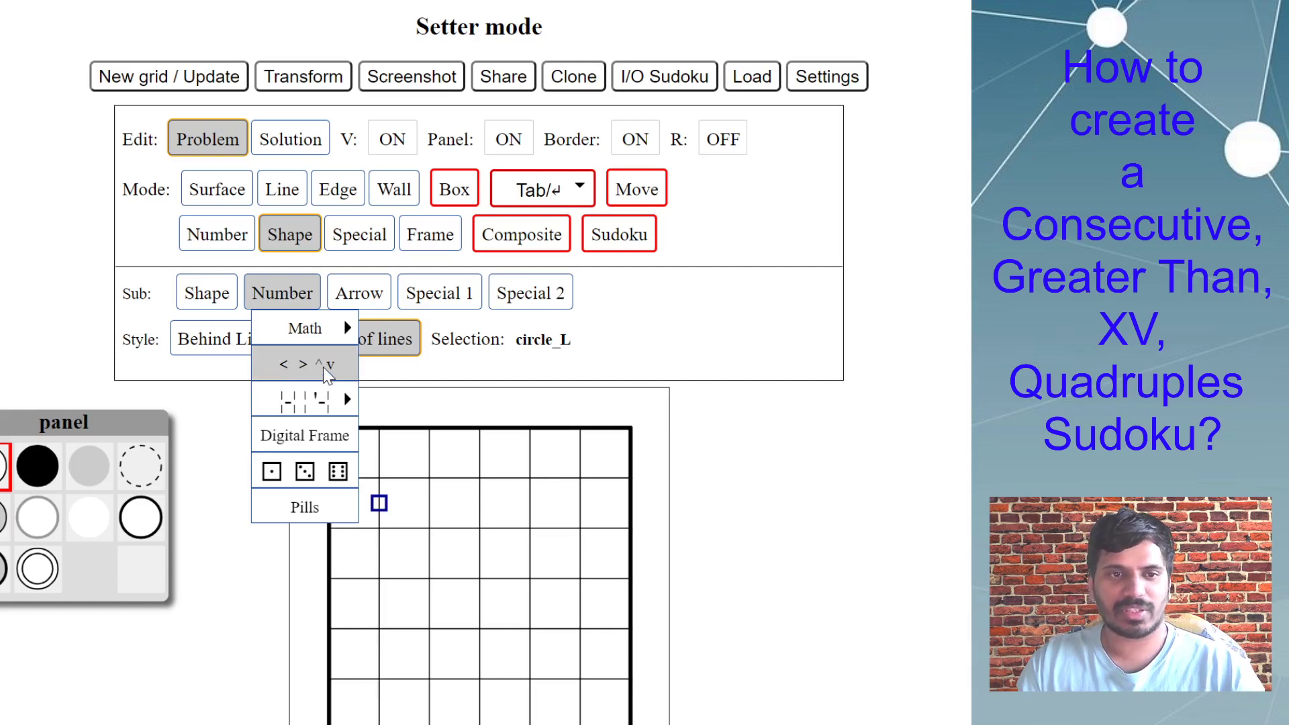
{"action": "left_click", "coordinate": [327, 374]}
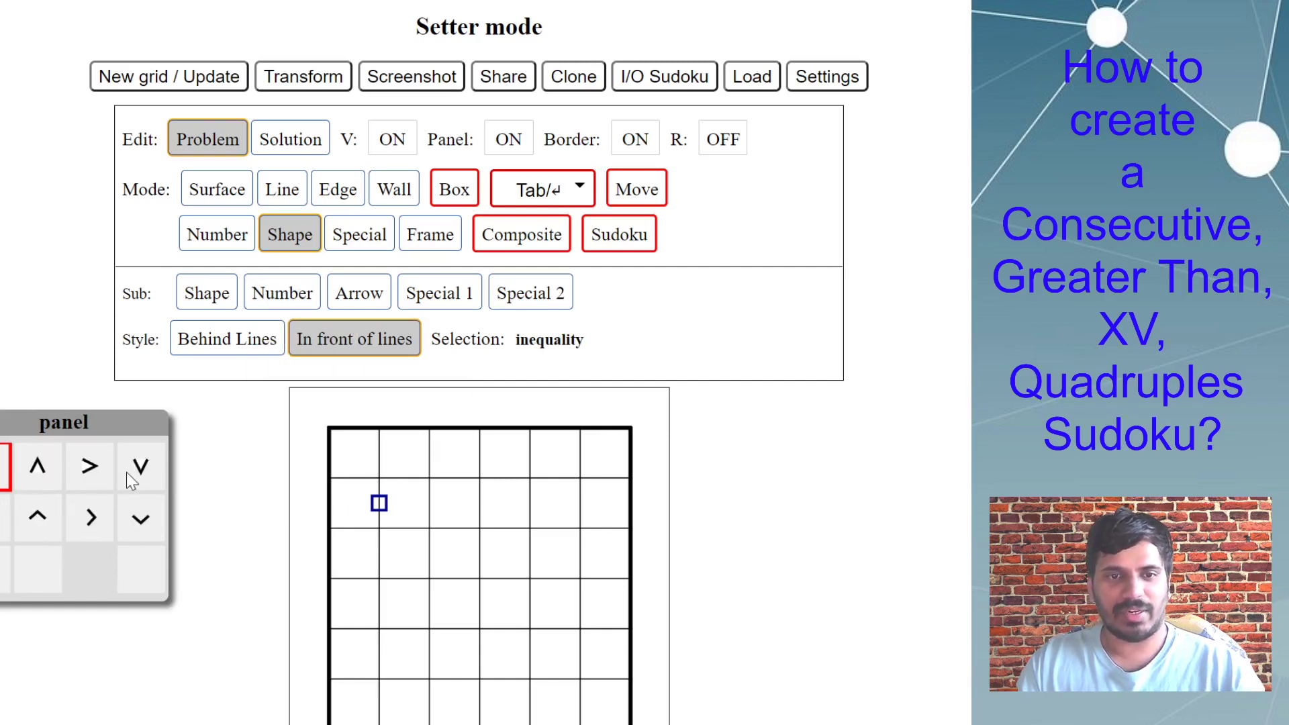
{"action": "left_click_drag", "start_coordinate": [107, 423], "coordinate": [184, 438]}
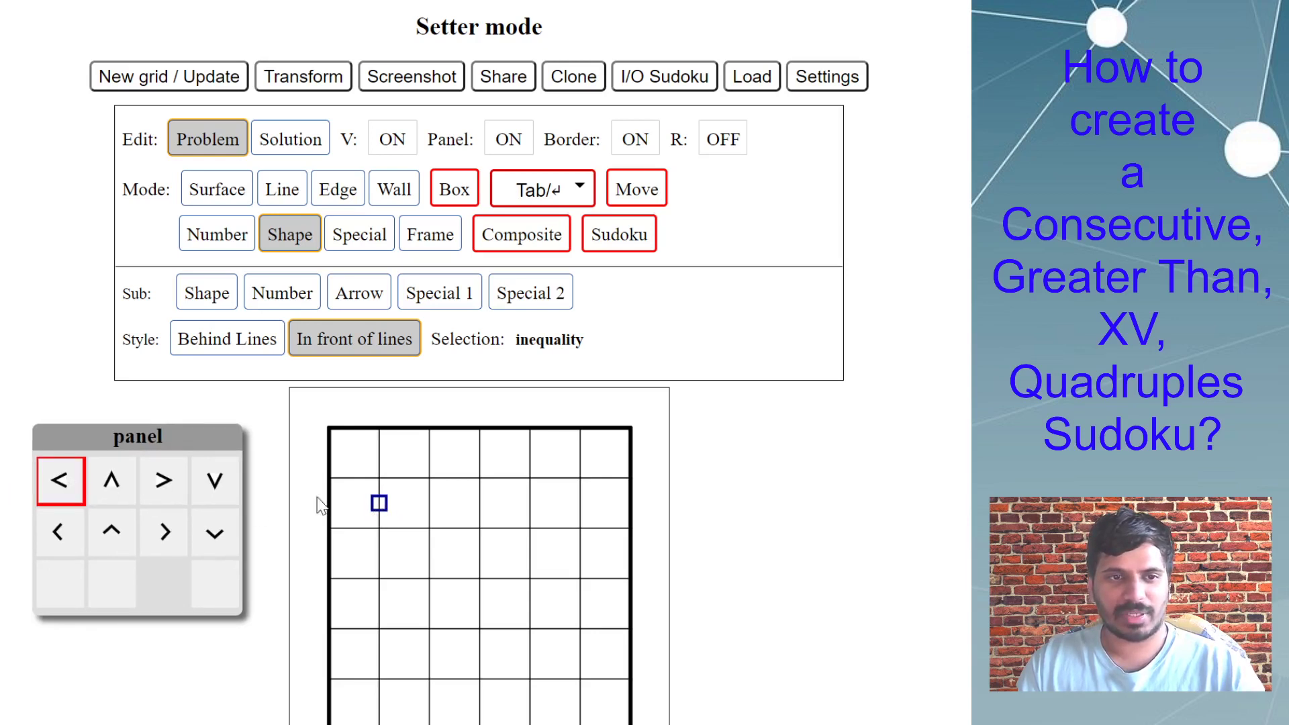
Place a < sign between columns 1 and 2 in row 2, and ^ signs on five other edges in rows 1 to 4.
{"action": "left_click", "coordinate": [131, 482]}
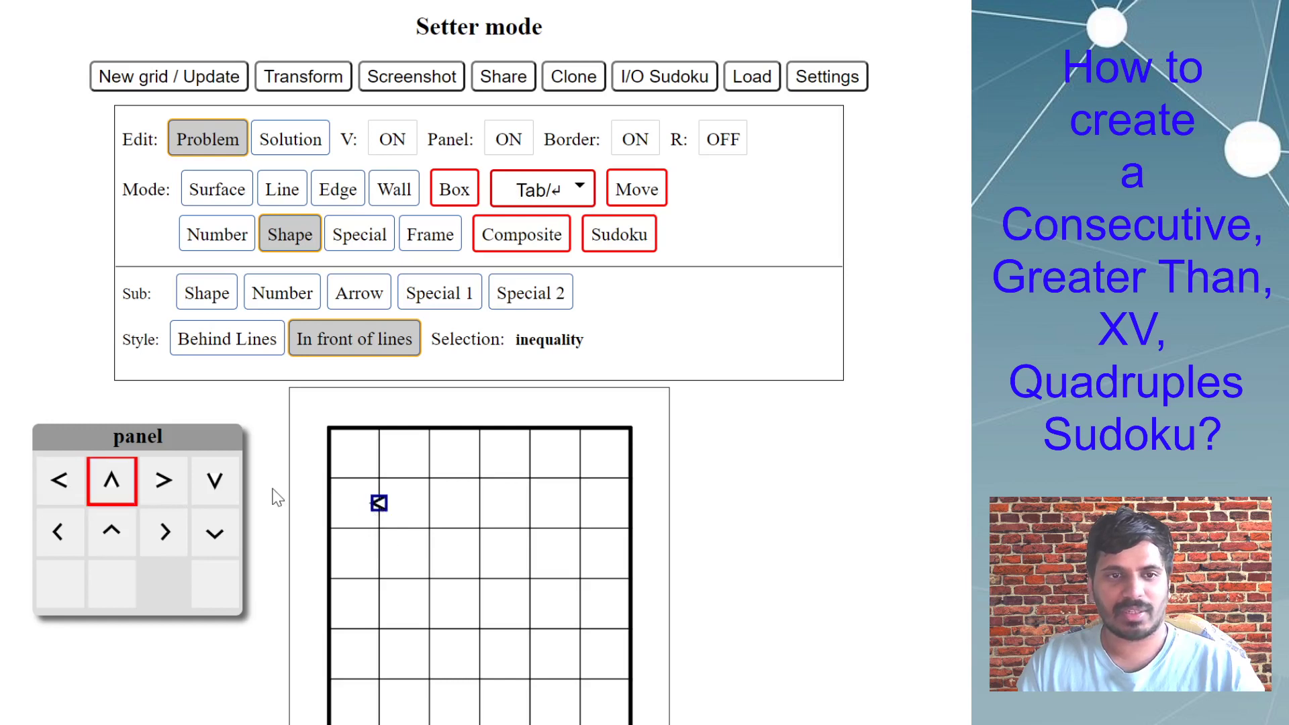
{"action": "left_click", "coordinate": [403, 480]}
{"action": "left_click", "coordinate": [427, 509]}
{"action": "left_click", "coordinate": [428, 556]}
{"action": "left_click", "coordinate": [484, 581]}
{"action": "left_click", "coordinate": [489, 611]}
{"action": "left_click", "coordinate": [486, 581]}
{"action": "left_click", "coordinate": [530, 554]}
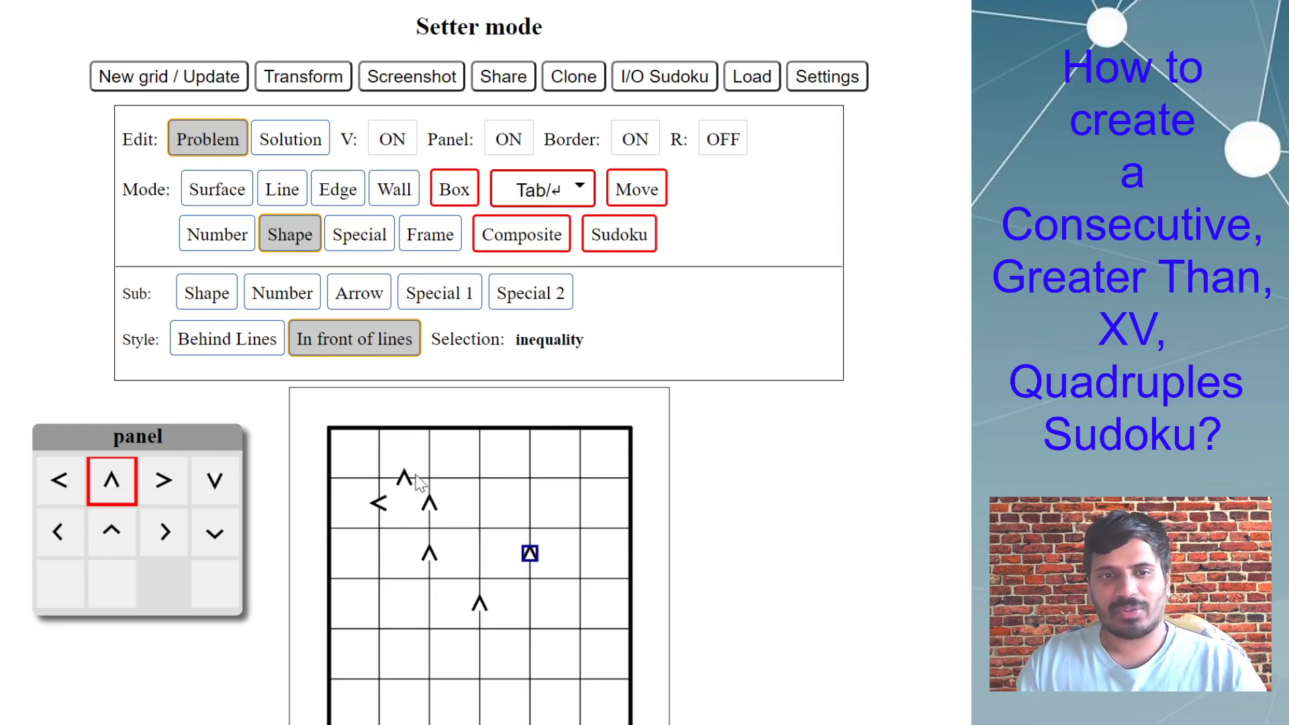
Place a > sign on the edge between rows 1 and 2 in column 4.
{"action": "left_click", "coordinate": [173, 494]}
{"action": "left_click", "coordinate": [525, 481]}
{"action": "left_click", "coordinate": [500, 480]}
{"action": "left_click", "coordinate": [526, 486]}
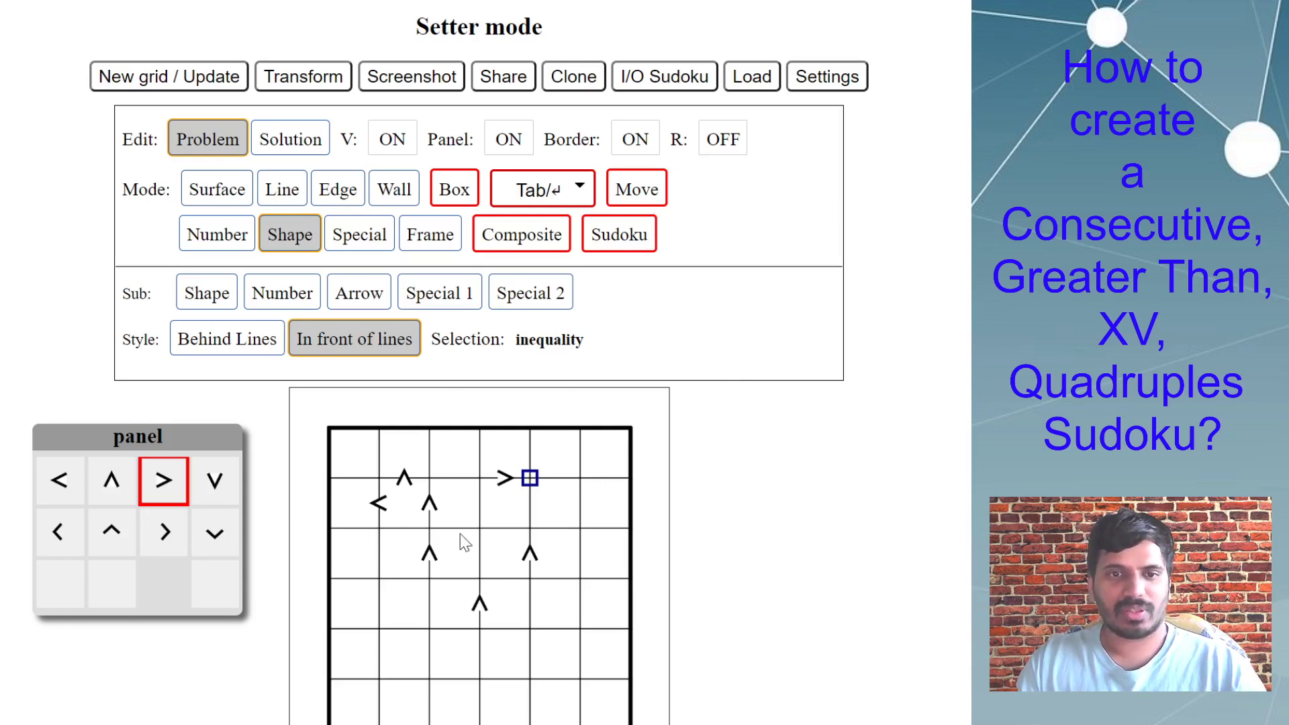
Reset the board to a new blank 6x6 Sudoku grid, keeping the current grid settings.
{"action": "left_click", "coordinate": [218, 81]}
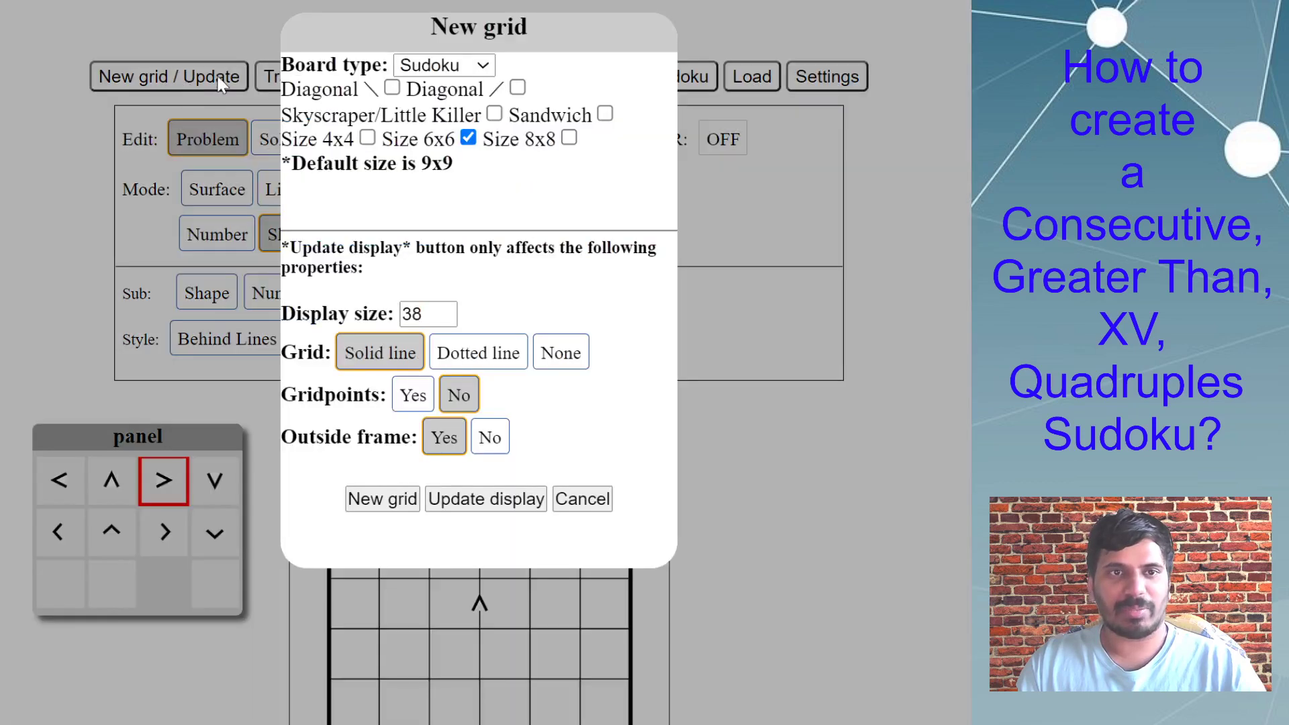
{"action": "left_click", "coordinate": [376, 500]}
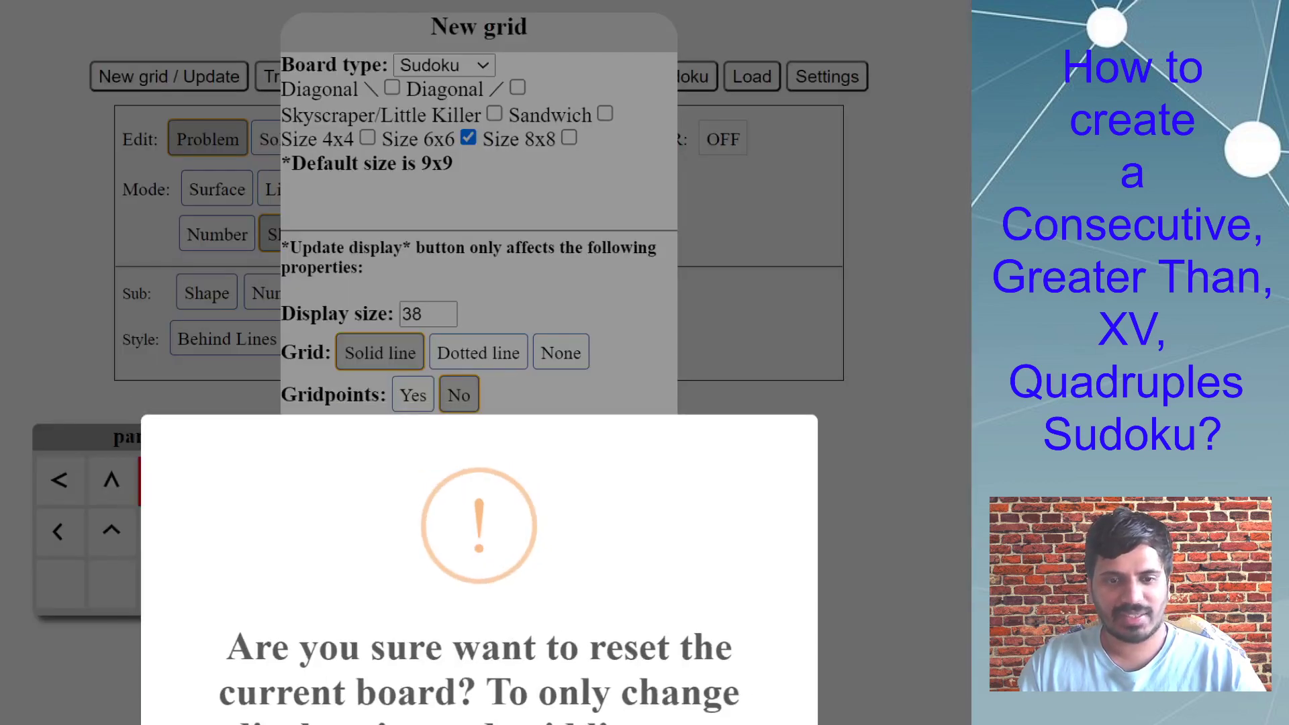
{"action": "key", "text": "Return"}
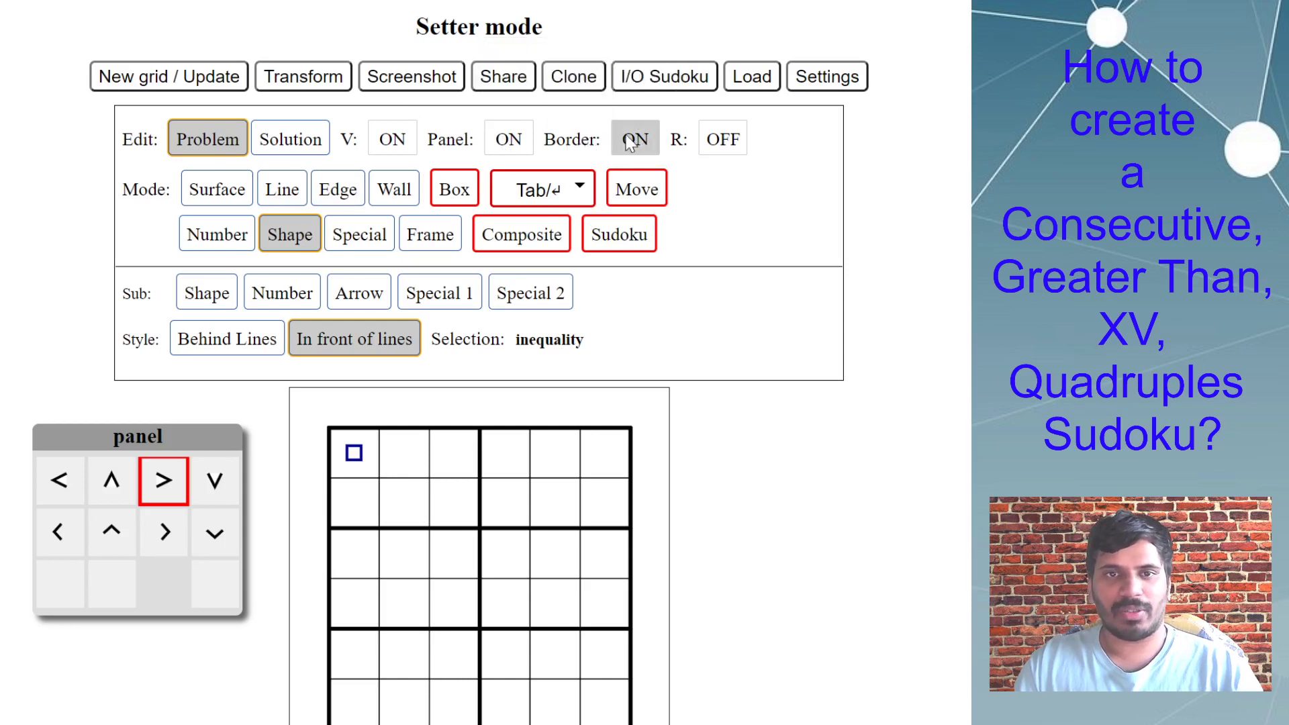
Choose the XS circle shape and select its white, thin-outlined variant.
{"action": "mouse_move", "coordinate": [232, 282]}
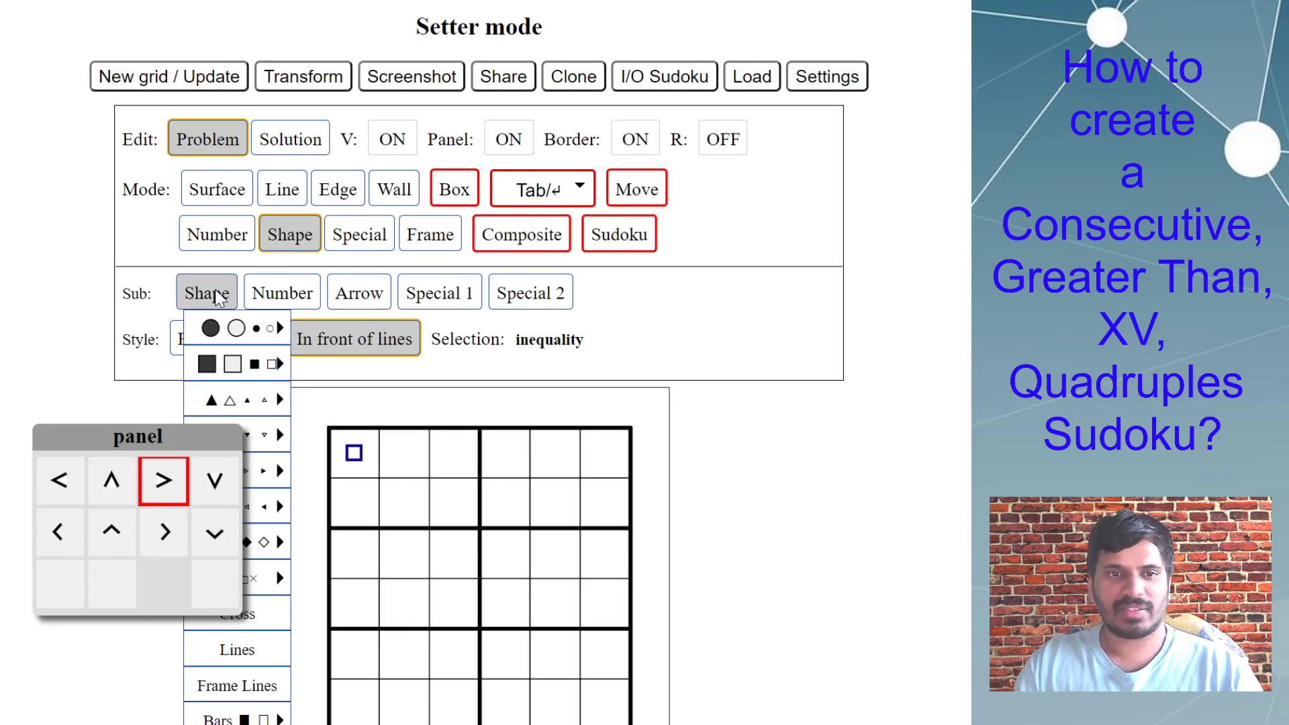
{"action": "mouse_move", "coordinate": [258, 337]}
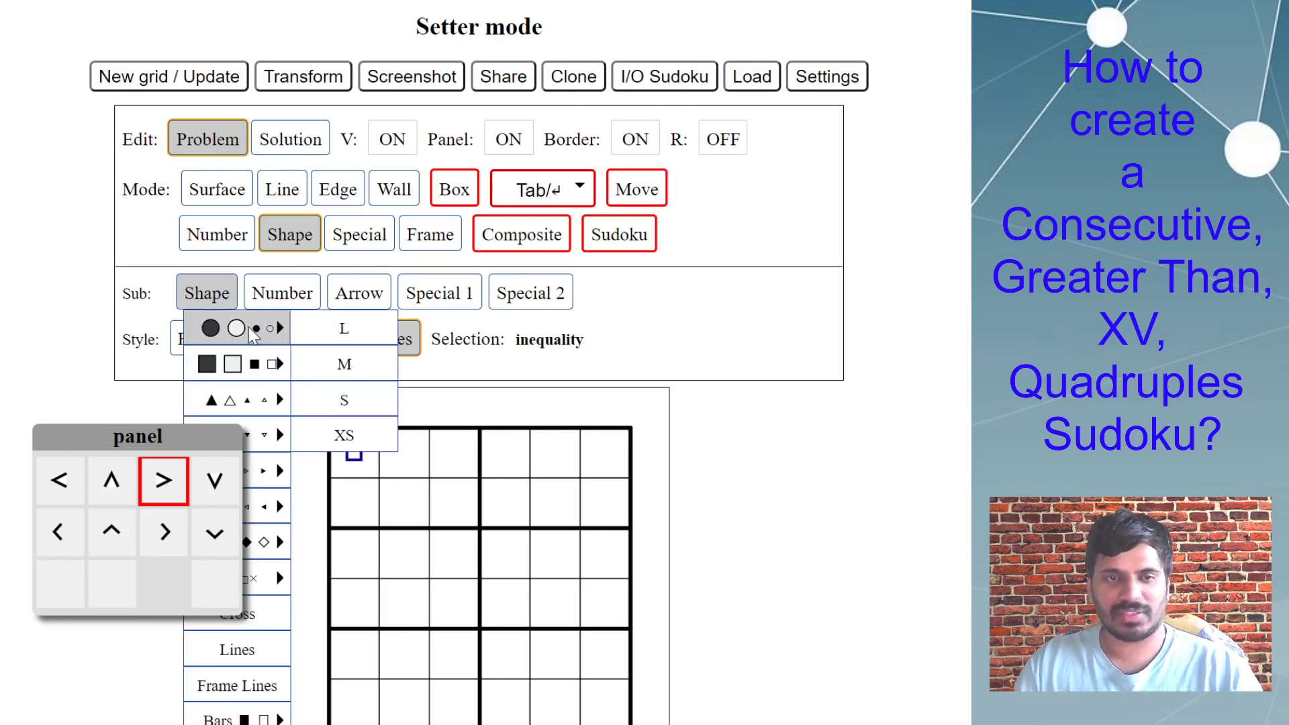
{"action": "left_click", "coordinate": [360, 438]}
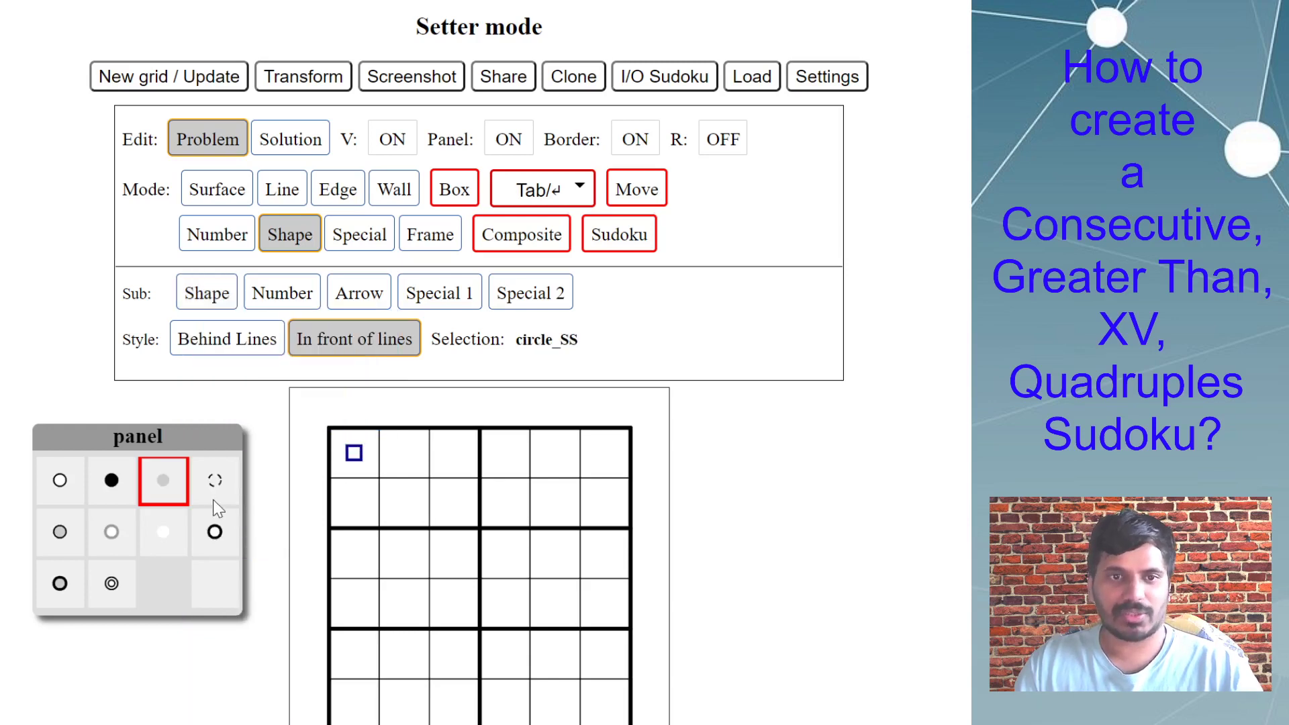
{"action": "left_click", "coordinate": [61, 481]}
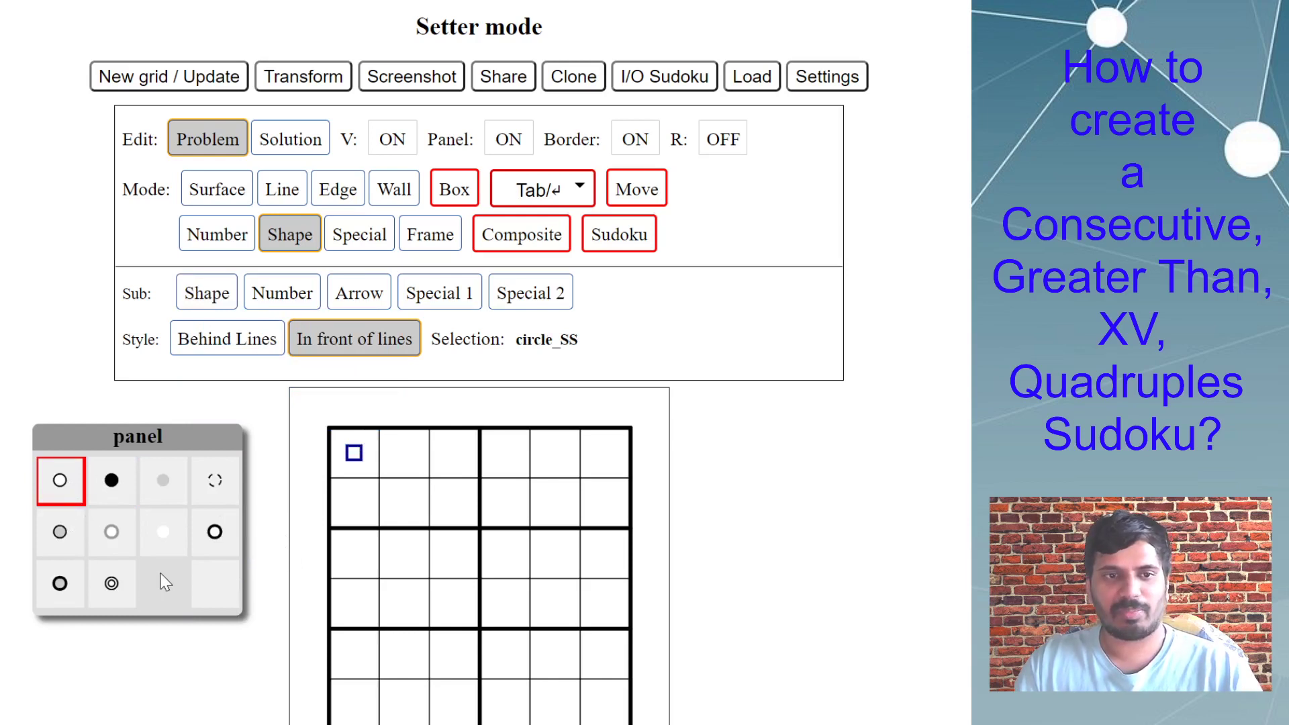
Place white circles on edges between rows 1–2 and 3–4 in columns 2 and 4, columns 4–5 in rows 2–3, and columns 5–6 in row 2.
{"action": "left_click", "coordinate": [404, 478]}
{"action": "left_click", "coordinate": [404, 578]}
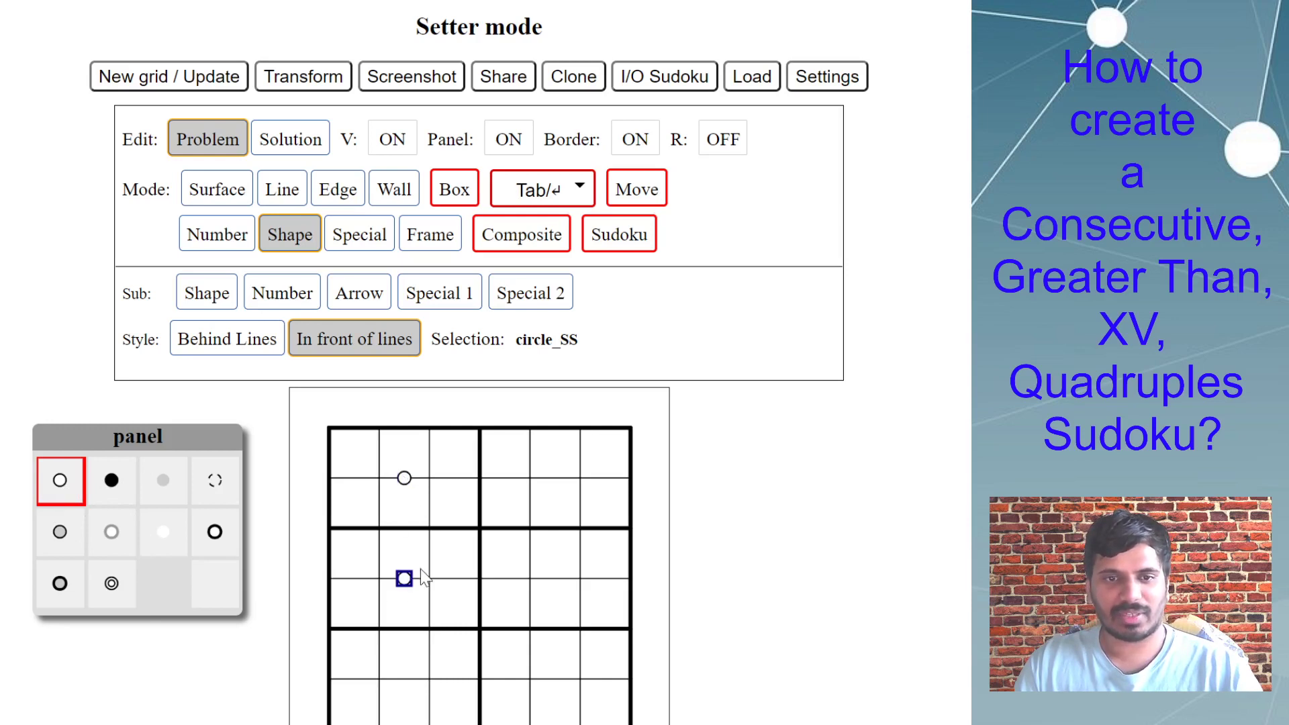
{"action": "left_click", "coordinate": [504, 478]}
{"action": "left_click", "coordinate": [530, 503]}
{"action": "left_click", "coordinate": [530, 553]}
{"action": "left_click", "coordinate": [505, 578]}
{"action": "left_click", "coordinate": [580, 503]}
Remove the circles between rows 3 and 4 in columns 2 and 4, and between columns 4 and 5 in rows 2 and 3.
{"action": "left_click", "coordinate": [530, 553]}
{"action": "left_click", "coordinate": [529, 503]}
{"action": "left_click", "coordinate": [504, 578]}
{"action": "left_click", "coordinate": [405, 578]}
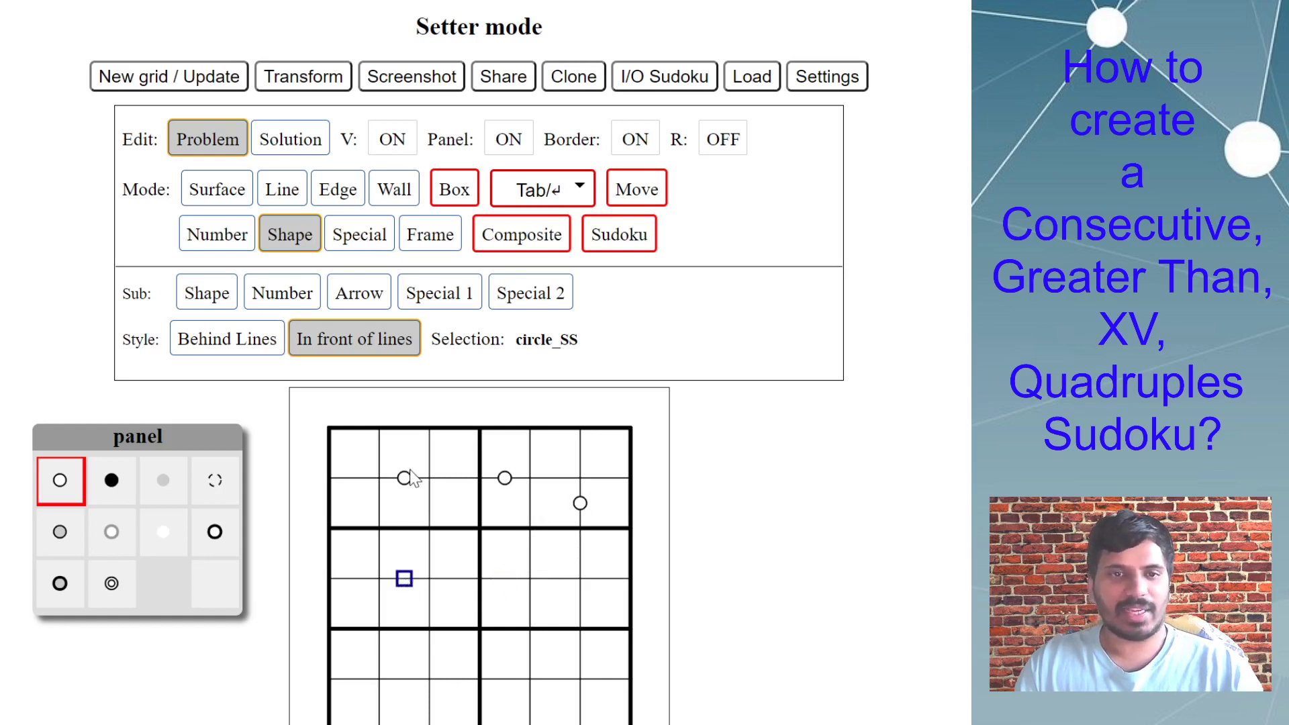
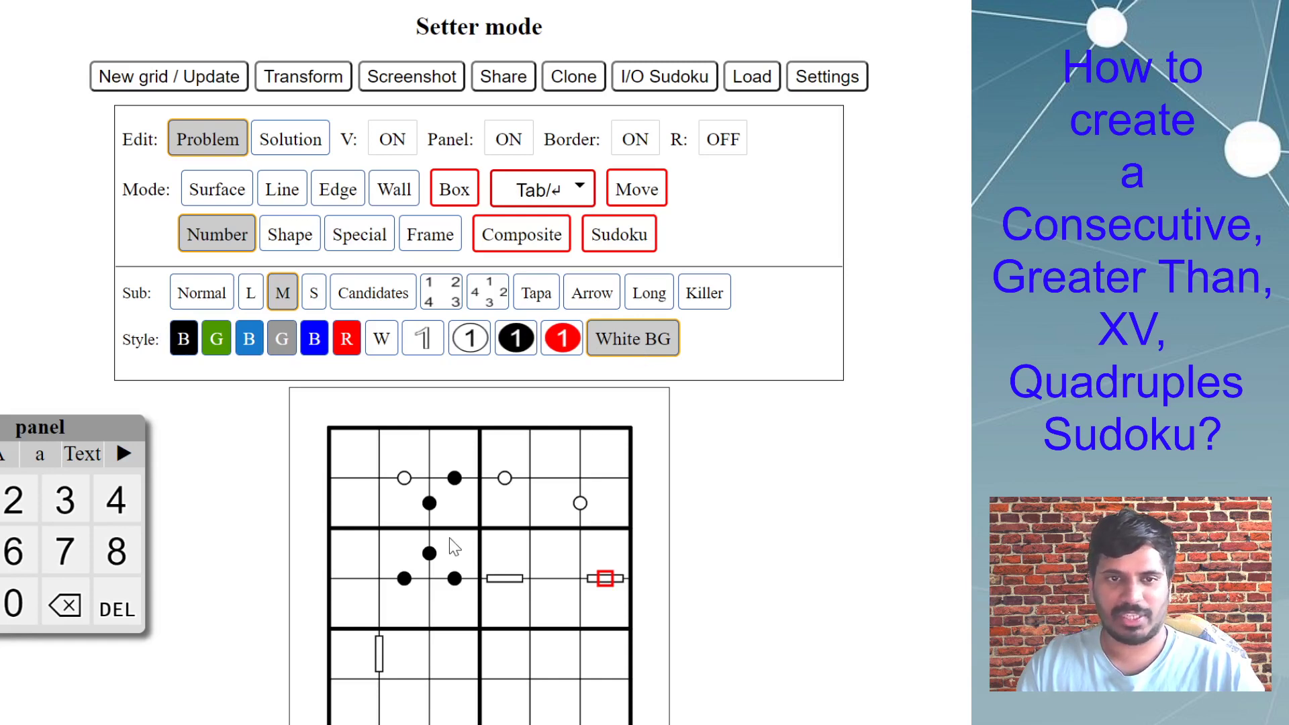
Place a grey horizontal bar shape on the edge between rows 5 and 6 in column 3.
{"action": "left_click", "coordinate": [289, 236]}
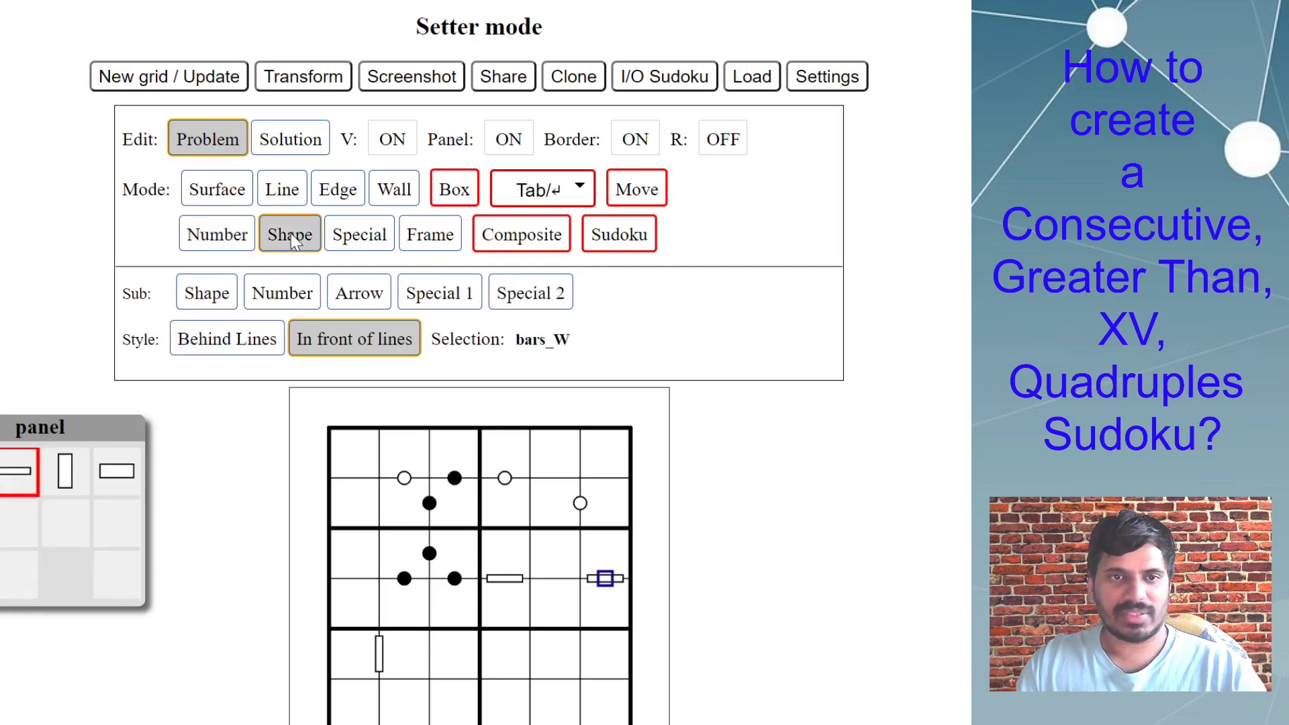
{"action": "mouse_move", "coordinate": [206, 290]}
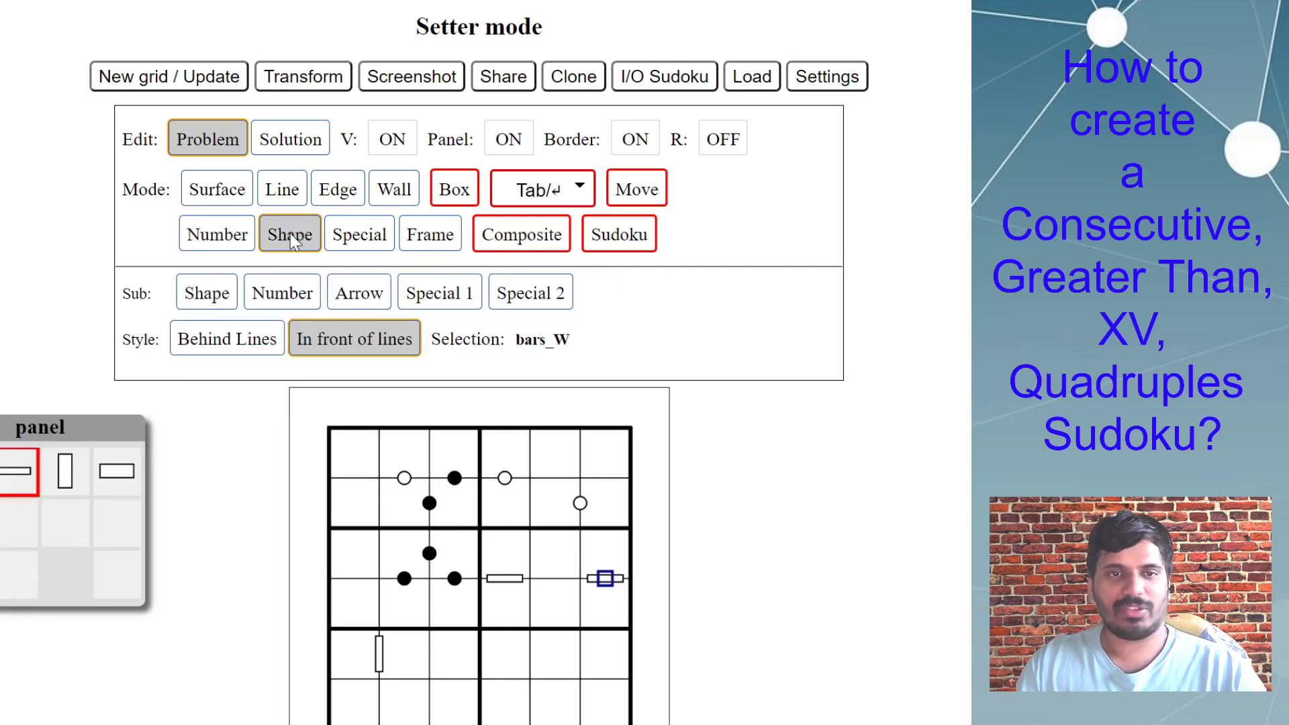
{"action": "mouse_move", "coordinate": [282, 295]}
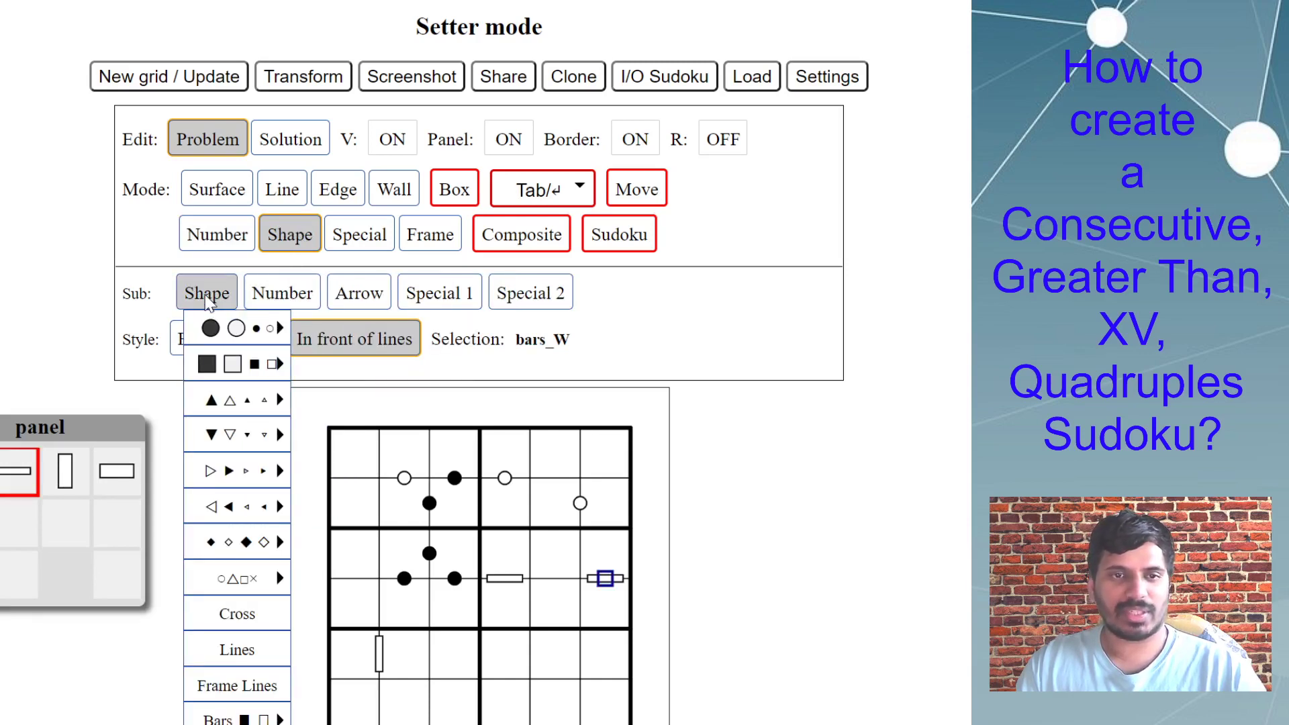
{"action": "mouse_move", "coordinate": [232, 330]}
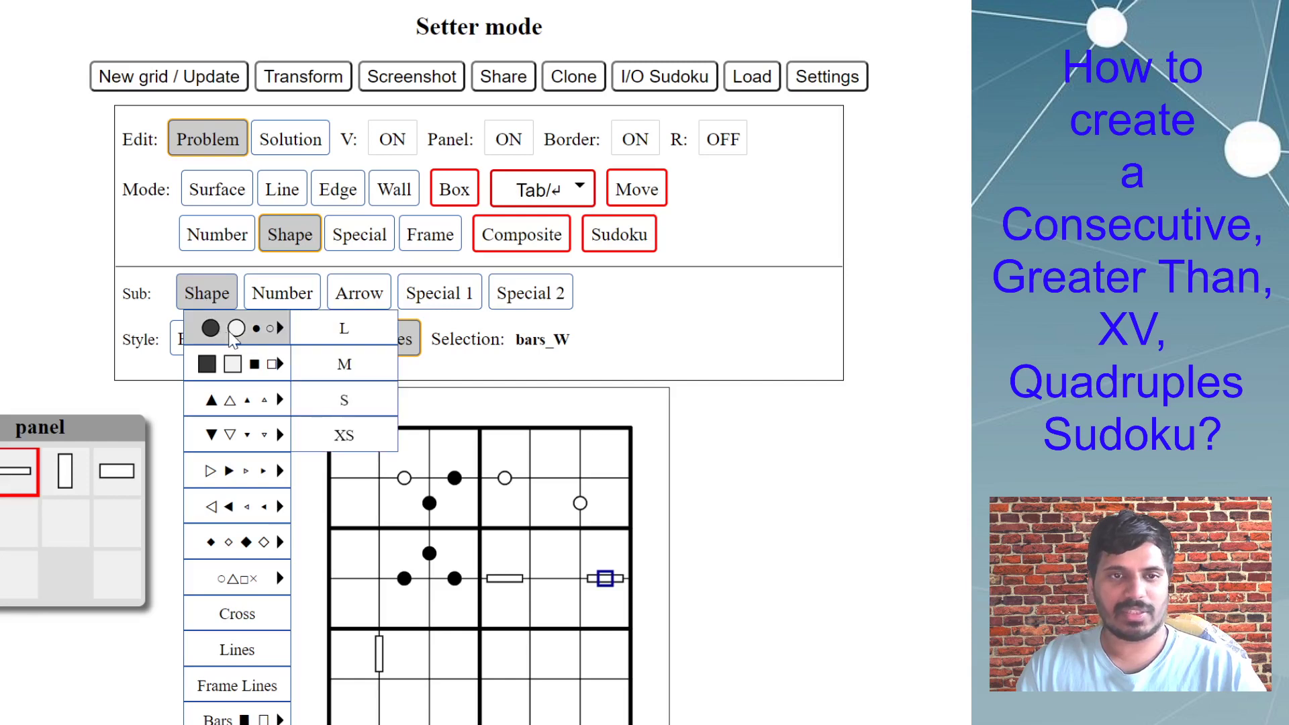
{"action": "mouse_move", "coordinate": [241, 720]}
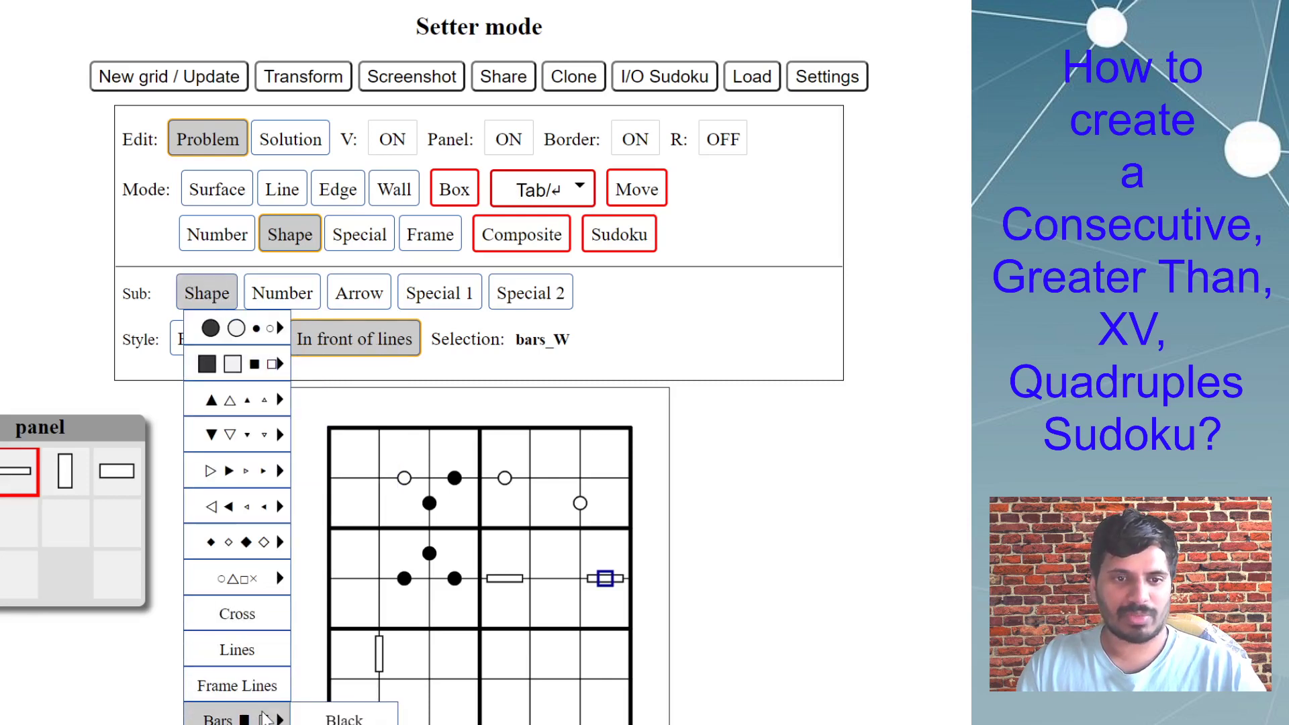
{"action": "left_click", "coordinate": [343, 724]}
{"action": "left_click", "coordinate": [448, 682]}
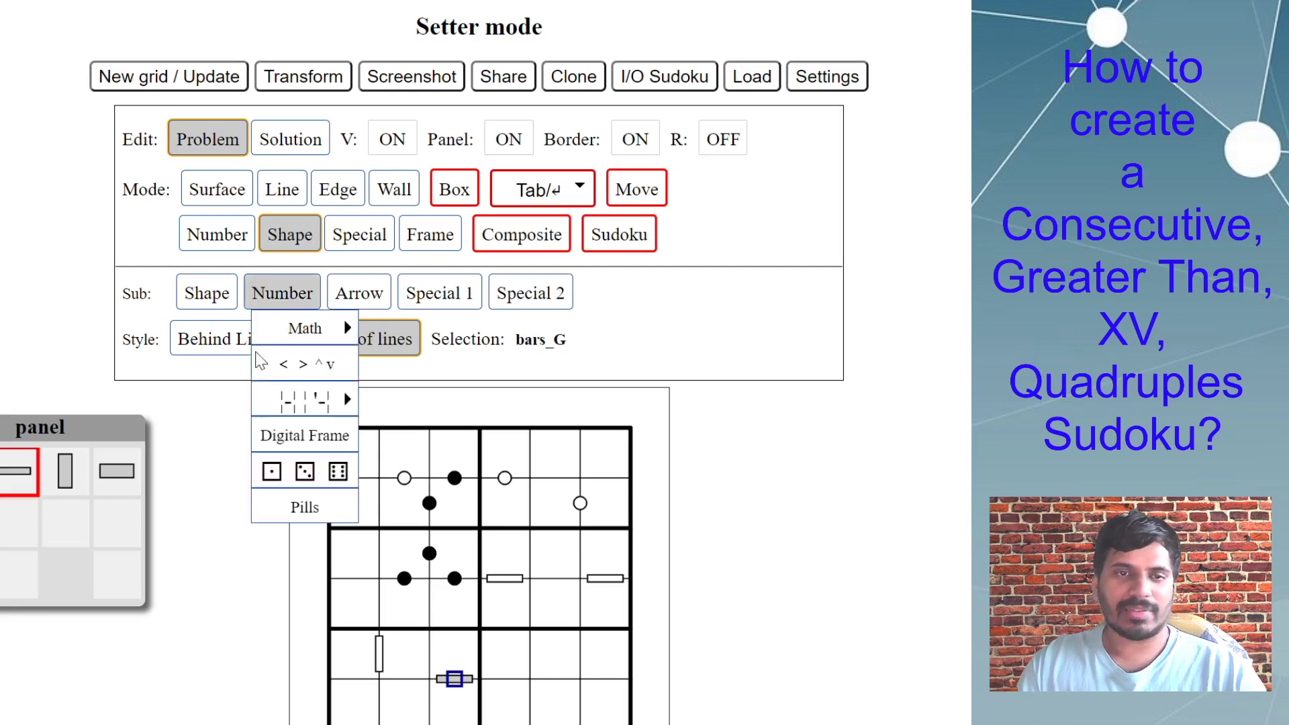
Reset the board to a new blank 6x6 Sudoku grid with the current display settings.
{"action": "left_click", "coordinate": [200, 82]}
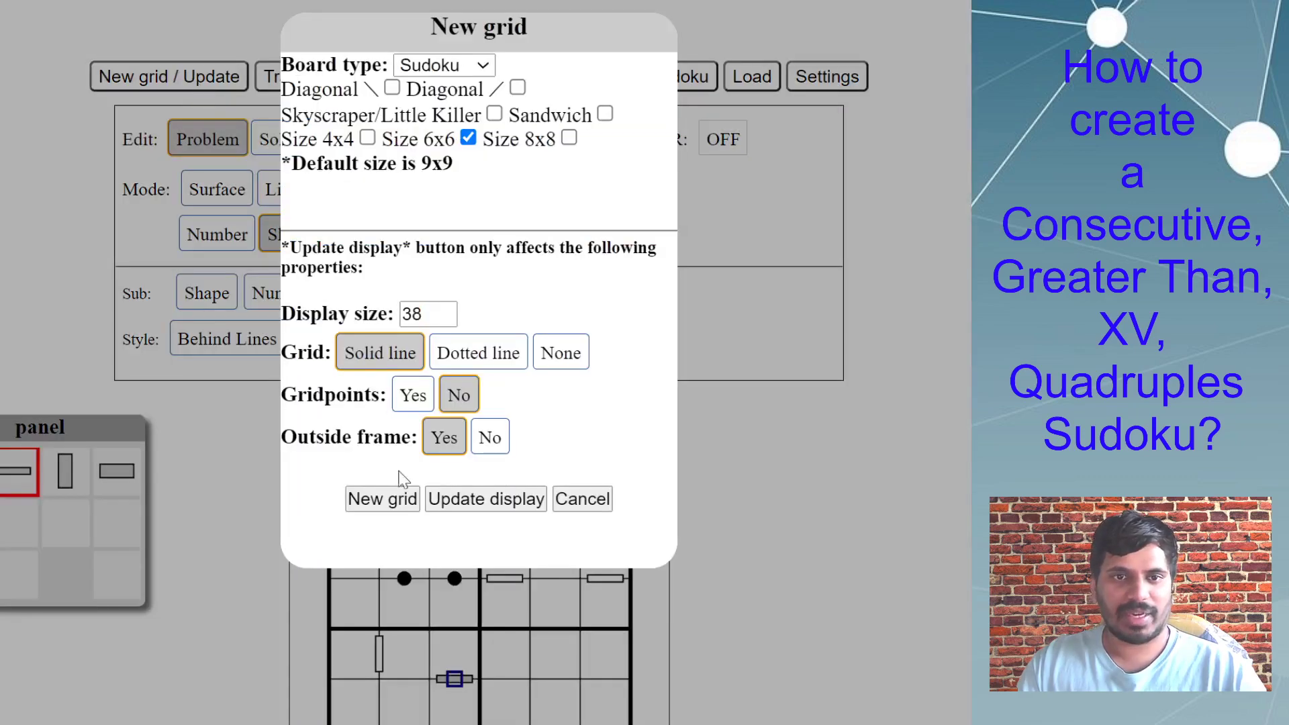
{"action": "left_click", "coordinate": [396, 498]}
{"action": "left_click", "coordinate": [406, 724]}
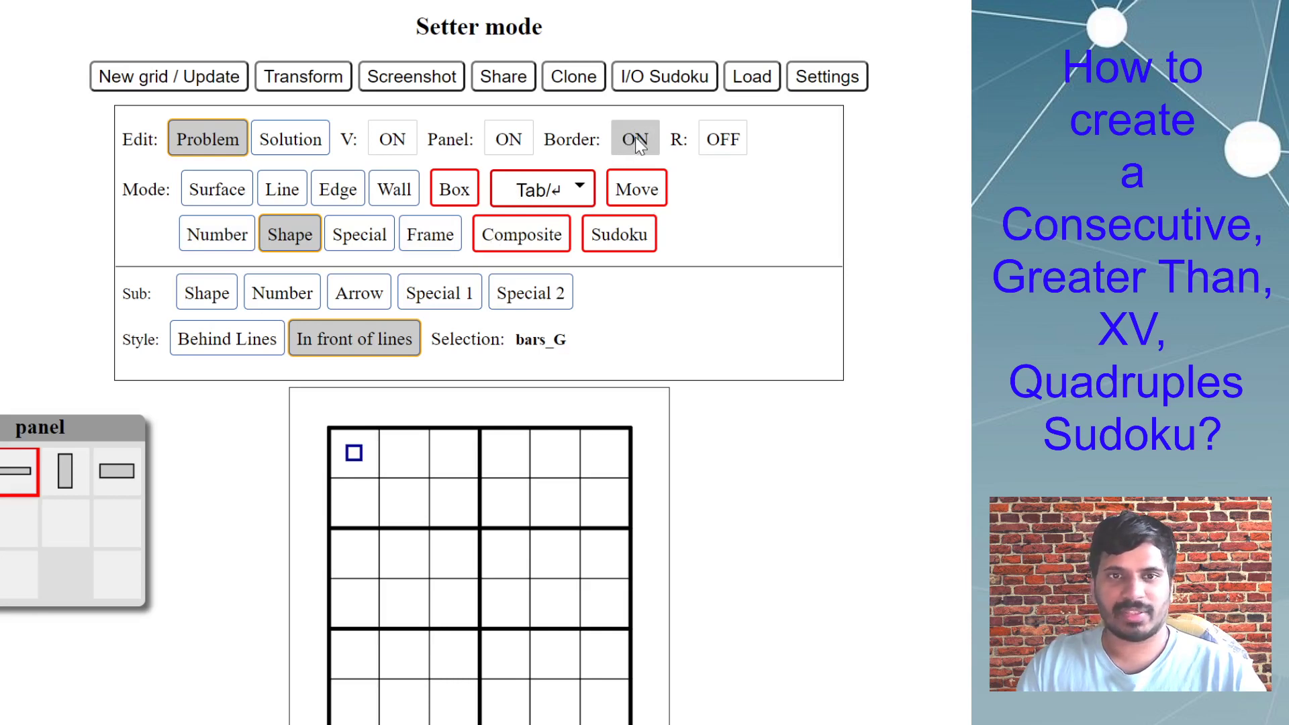
In medium-size Number mode with a white background, enter 1234 on the corner between rows 1–2 and columns 4–5.
{"action": "left_click", "coordinate": [227, 242]}
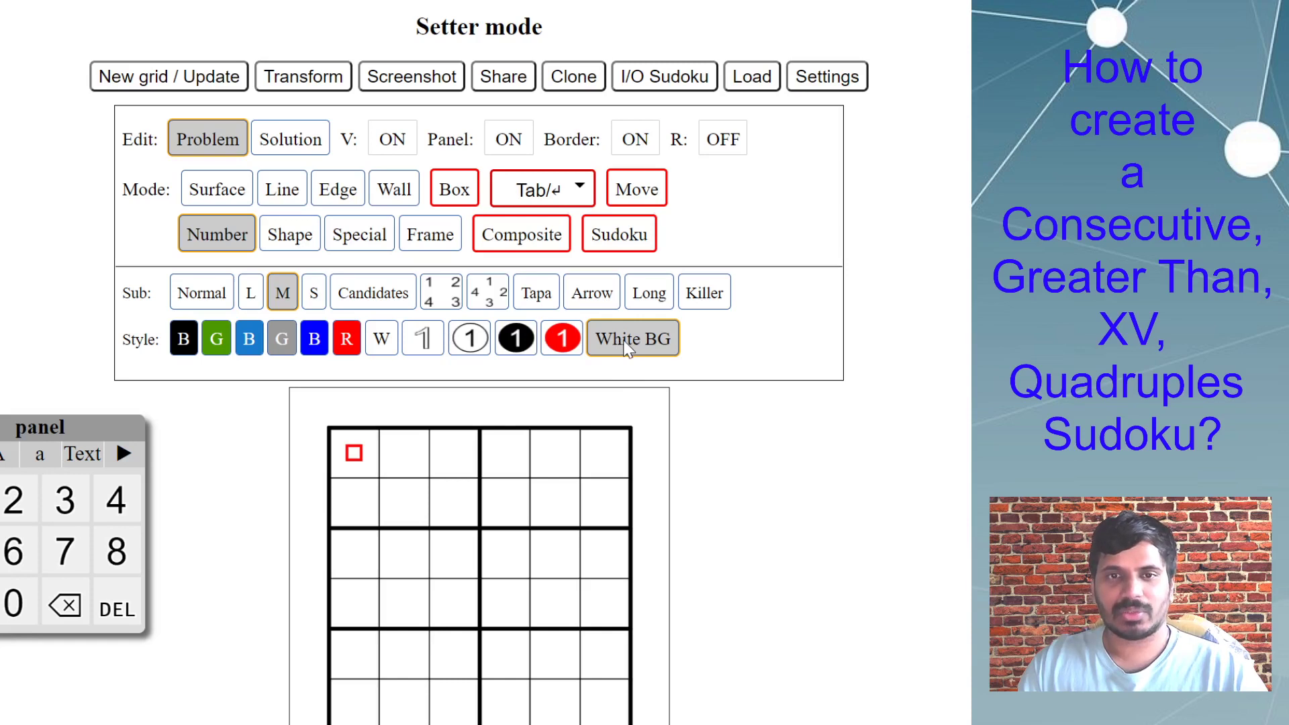
{"action": "left_click", "coordinate": [381, 483]}
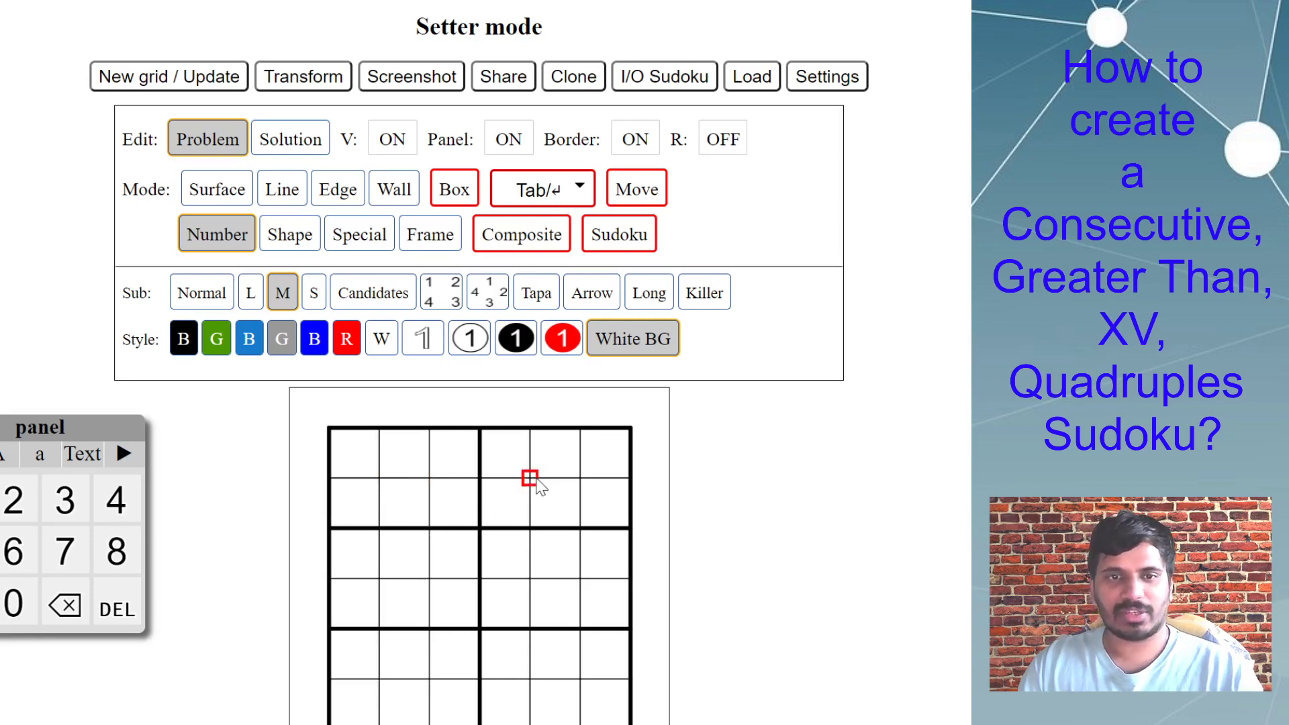
{"action": "left_click", "coordinate": [548, 520]}
{"action": "type", "text": "1234"}
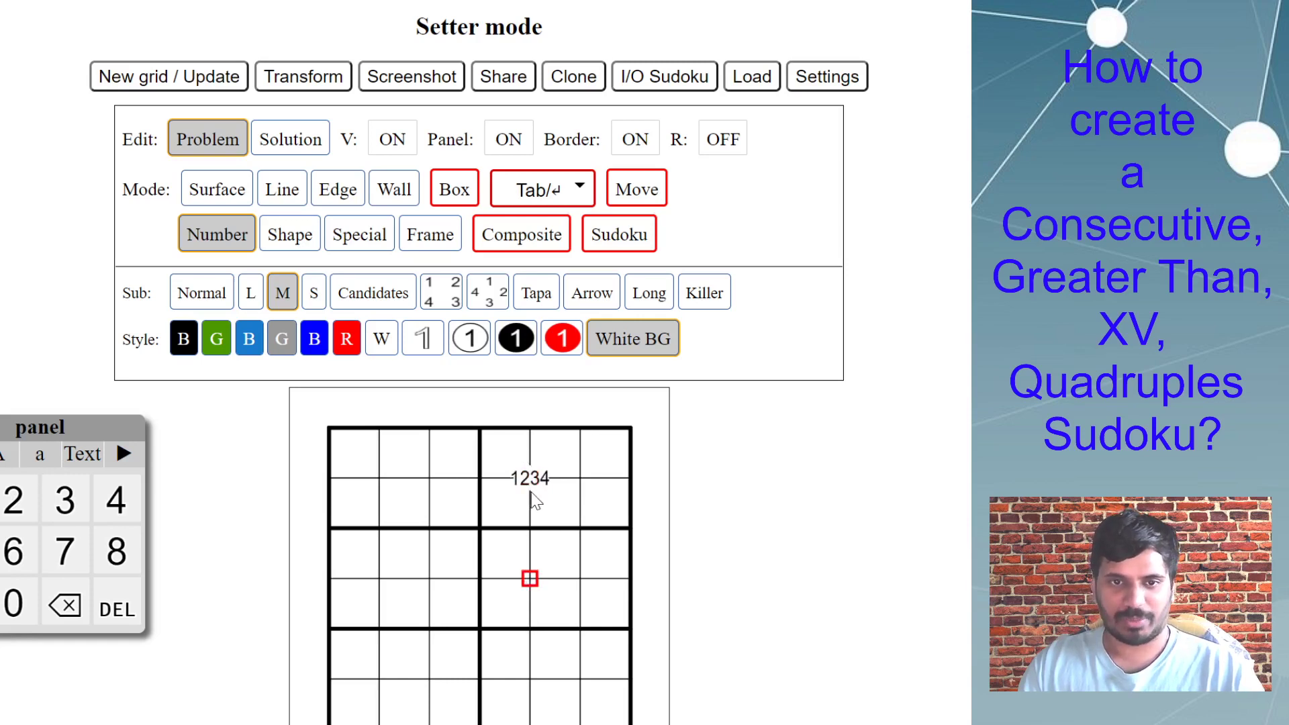
Enter the quadruple clue 257 on the corner between rows 3–4 and columns 4–5.
{"action": "left_click", "coordinate": [546, 622]}
{"action": "type", "text": "1234"}
{"action": "key", "text": "Delete"}
{"action": "type", "text": "789"}
{"action": "key", "text": "Delete"}
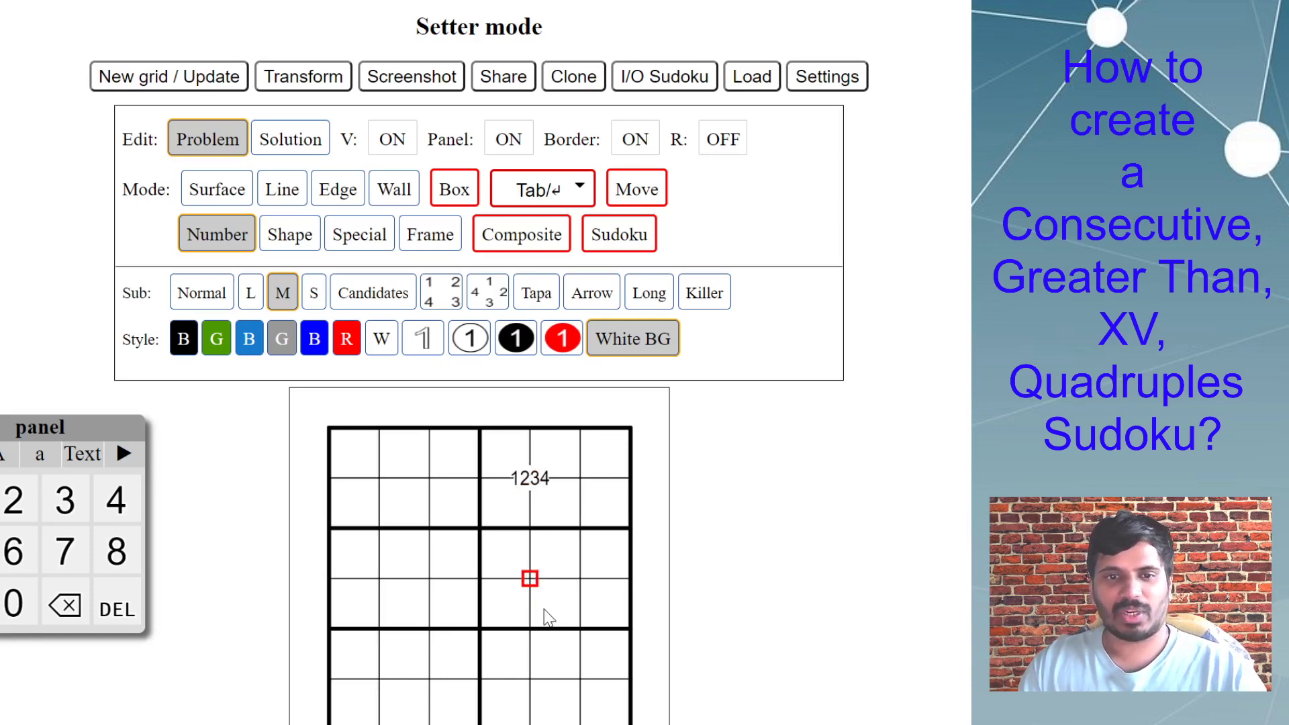
{"action": "type", "text": "25"}
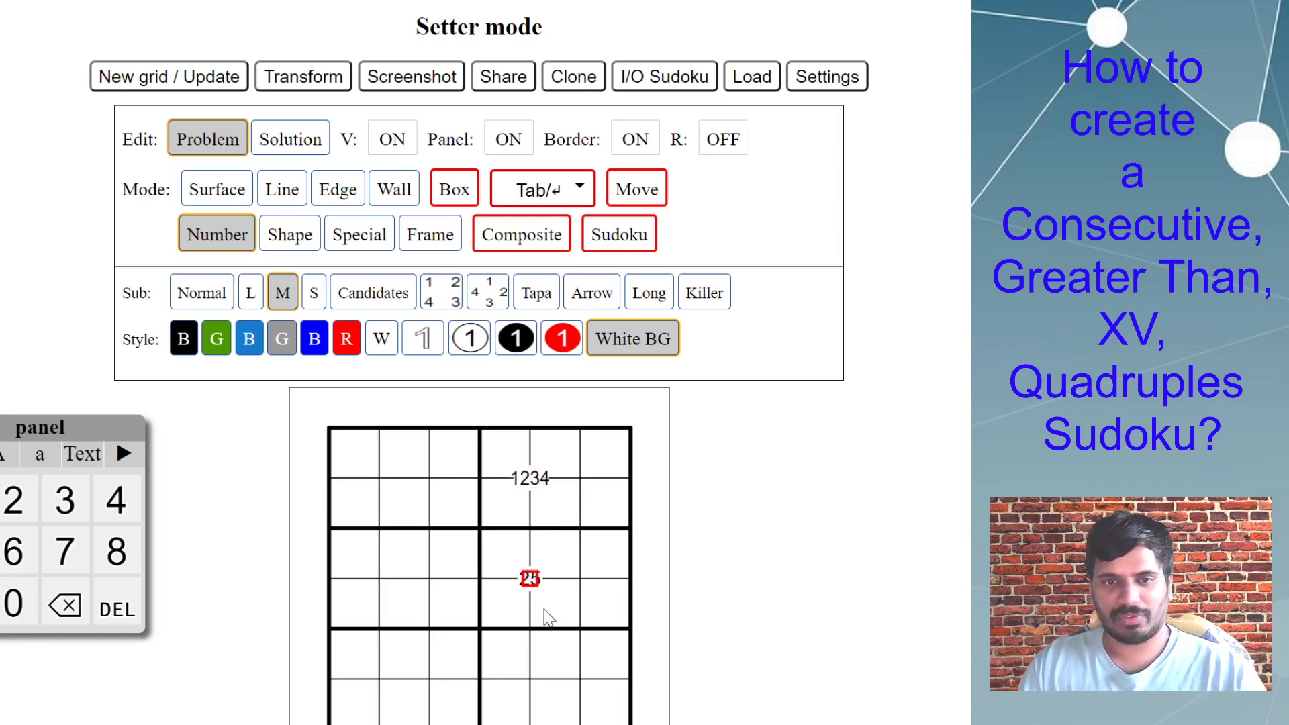
{"action": "type", "text": "7"}
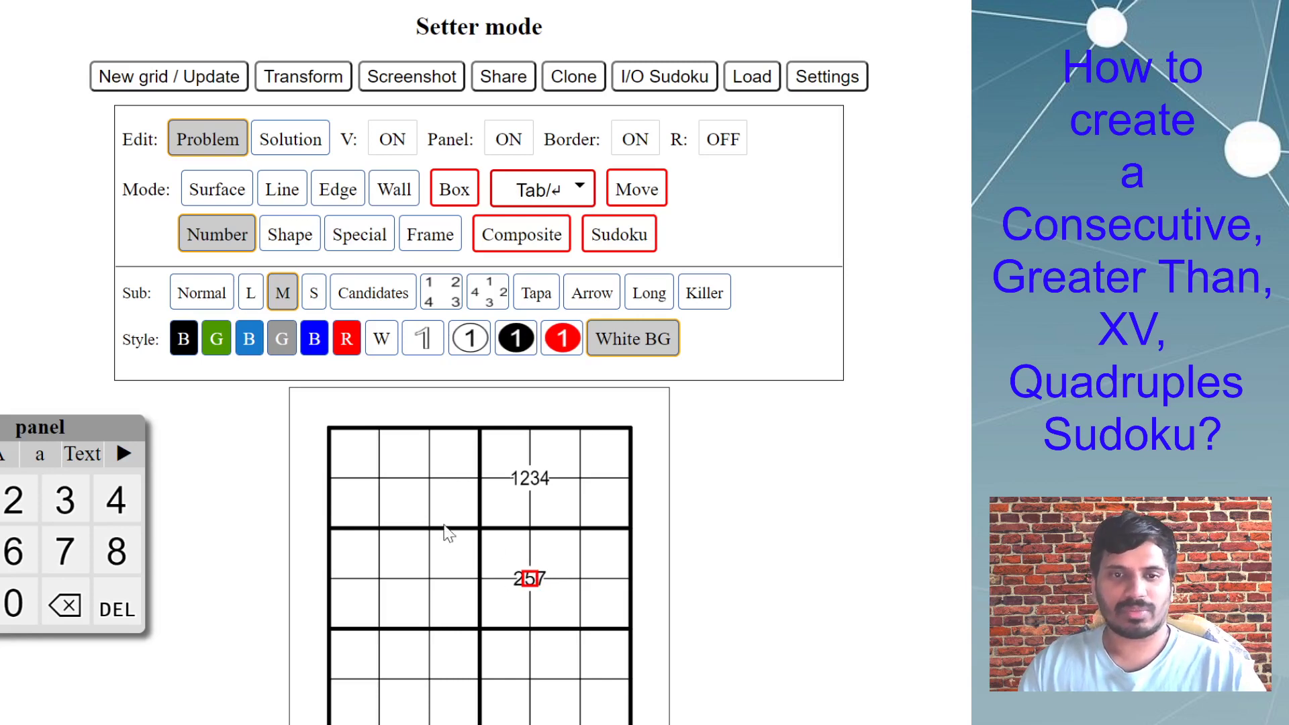
Add 1234 clues on the corners between columns 1–2 at rows 1–2 and at rows 3–4.
{"action": "left_click", "coordinate": [380, 479]}
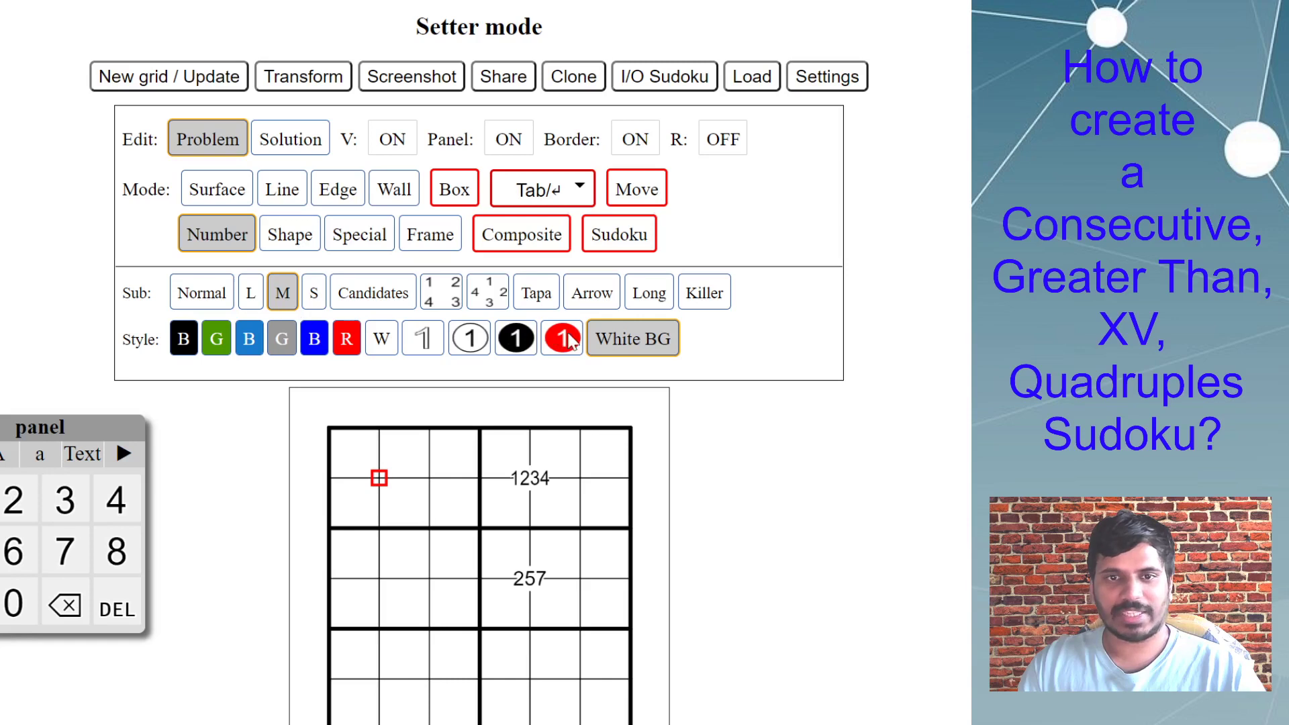
{"action": "type", "text": "1234"}
{"action": "left_click", "coordinate": [380, 580]}
{"action": "type", "text": "1234"}
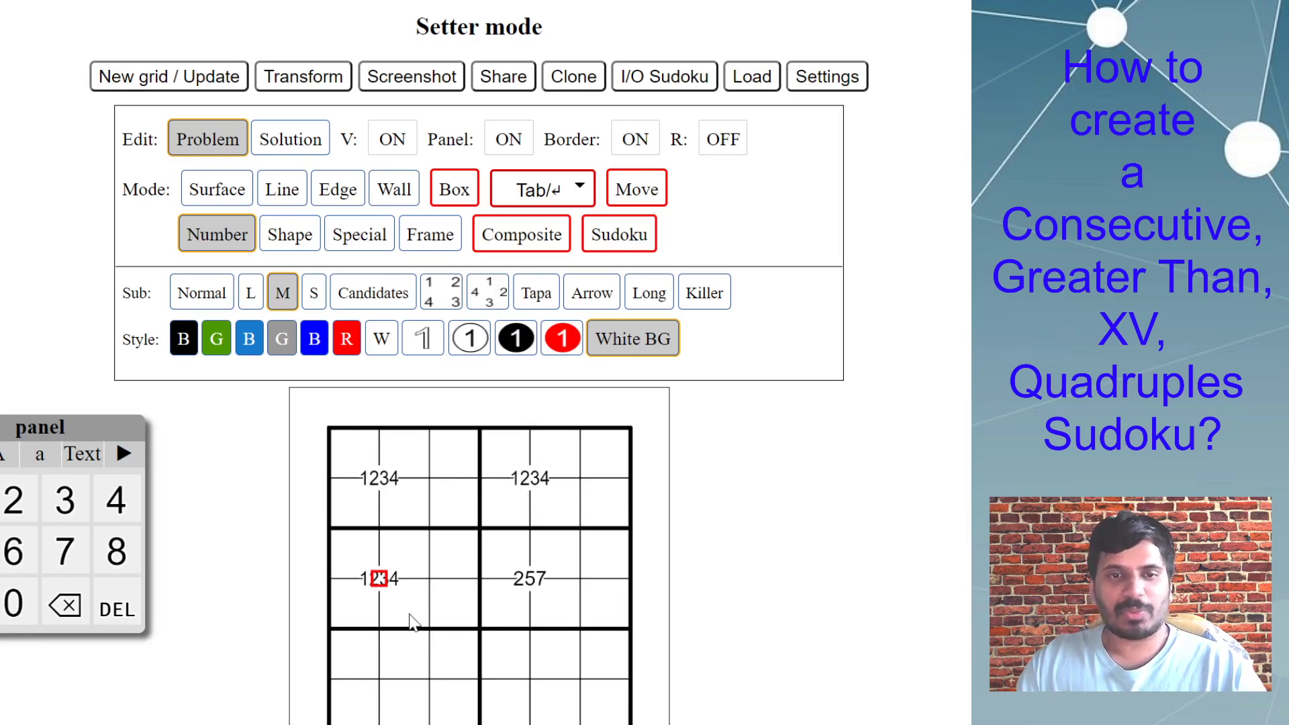
Enter normal-size given digits: 1 in row 3 column 3, 2 in row 5 column 2, and 3 in row 5 column 3.
{"action": "left_click", "coordinate": [228, 280]}
{"action": "left_click", "coordinate": [462, 560]}
{"action": "type", "text": "1"}
{"action": "left_click", "coordinate": [460, 621]}
{"action": "left_click", "coordinate": [392, 684]}
{"action": "left_click", "coordinate": [403, 662]}
{"action": "type", "text": "2"}
{"action": "left_click", "coordinate": [456, 671]}
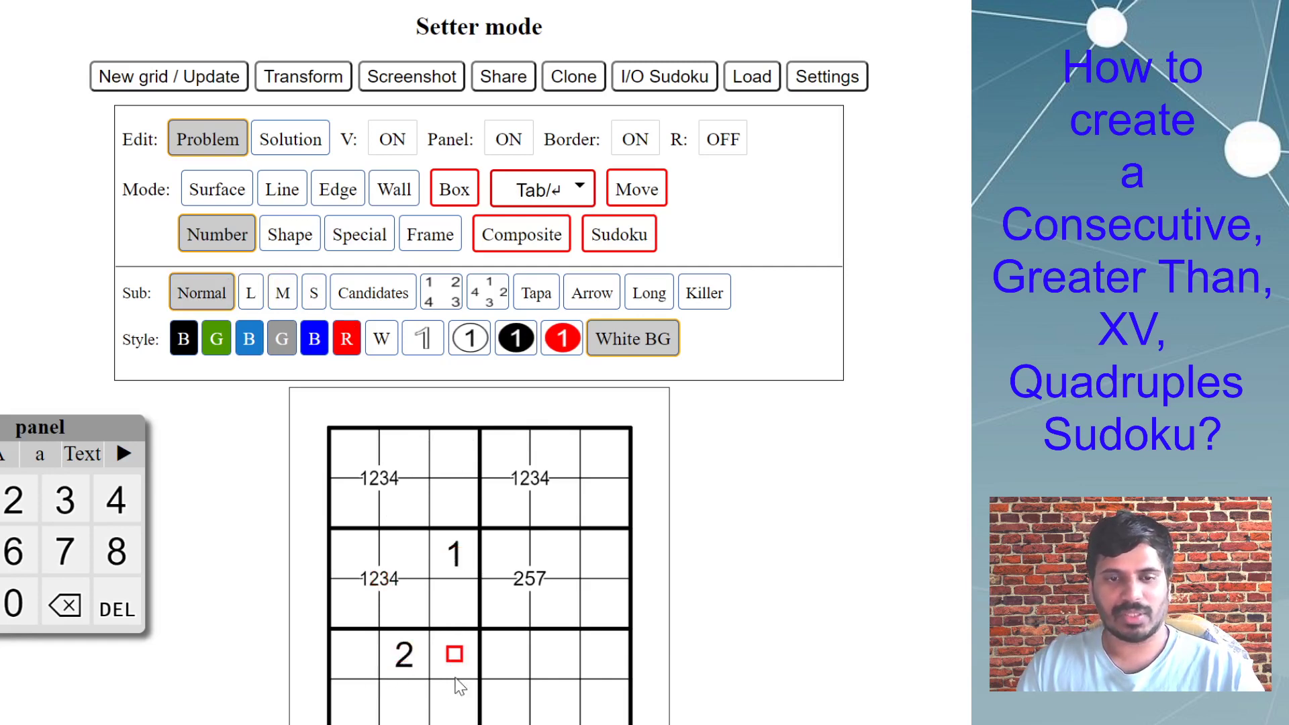
{"action": "type", "text": "3"}
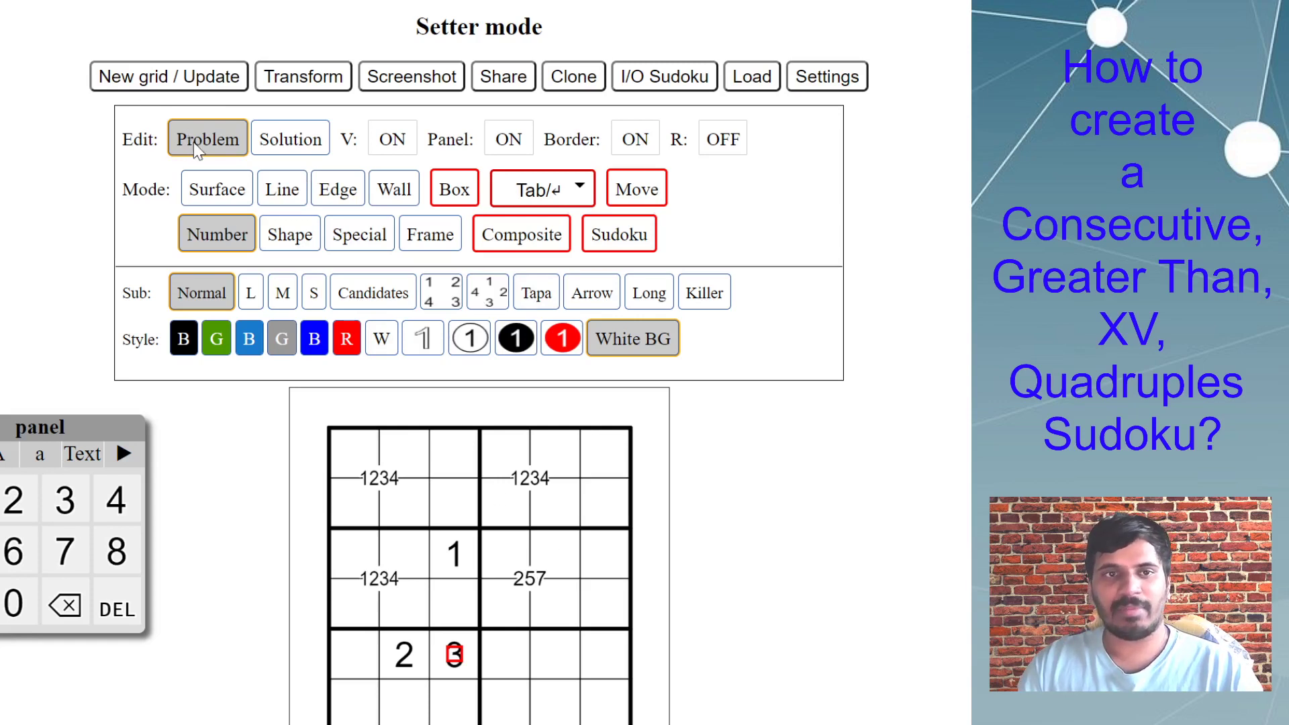
Switch to solution editing and set up normal Number entry in green.
{"action": "left_click", "coordinate": [305, 149]}
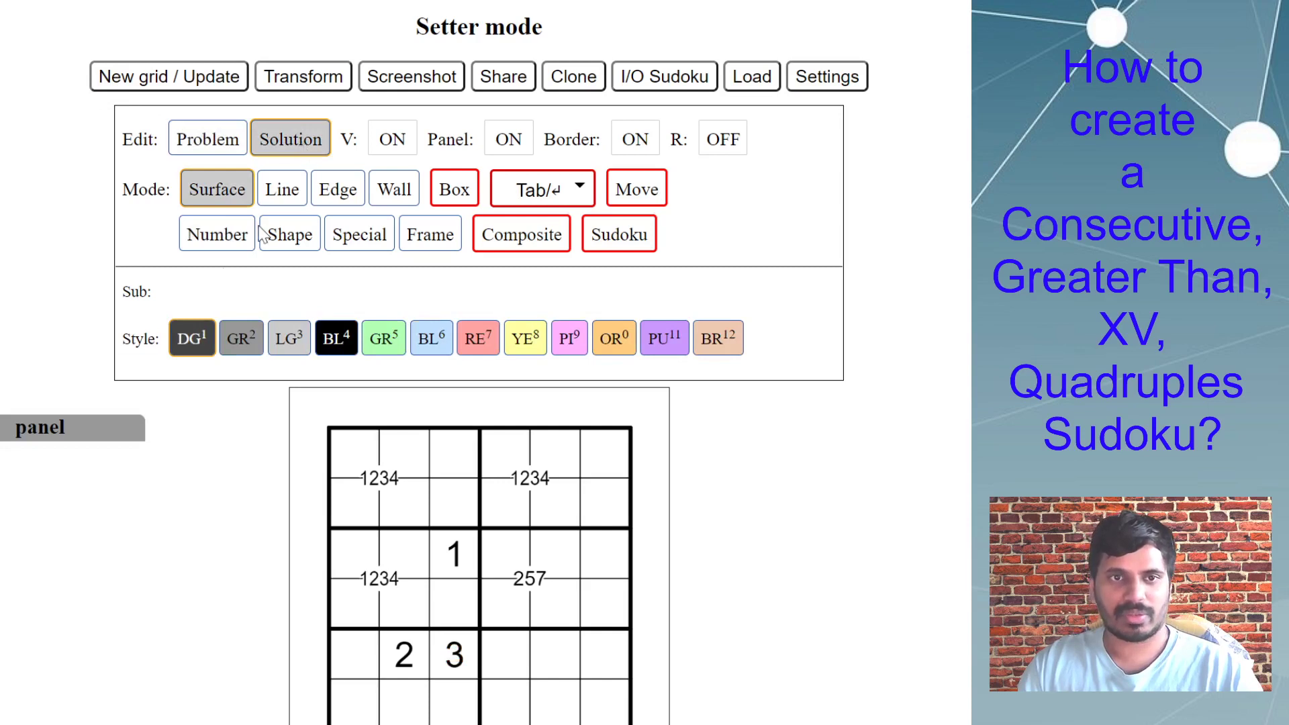
{"action": "left_click", "coordinate": [212, 243]}
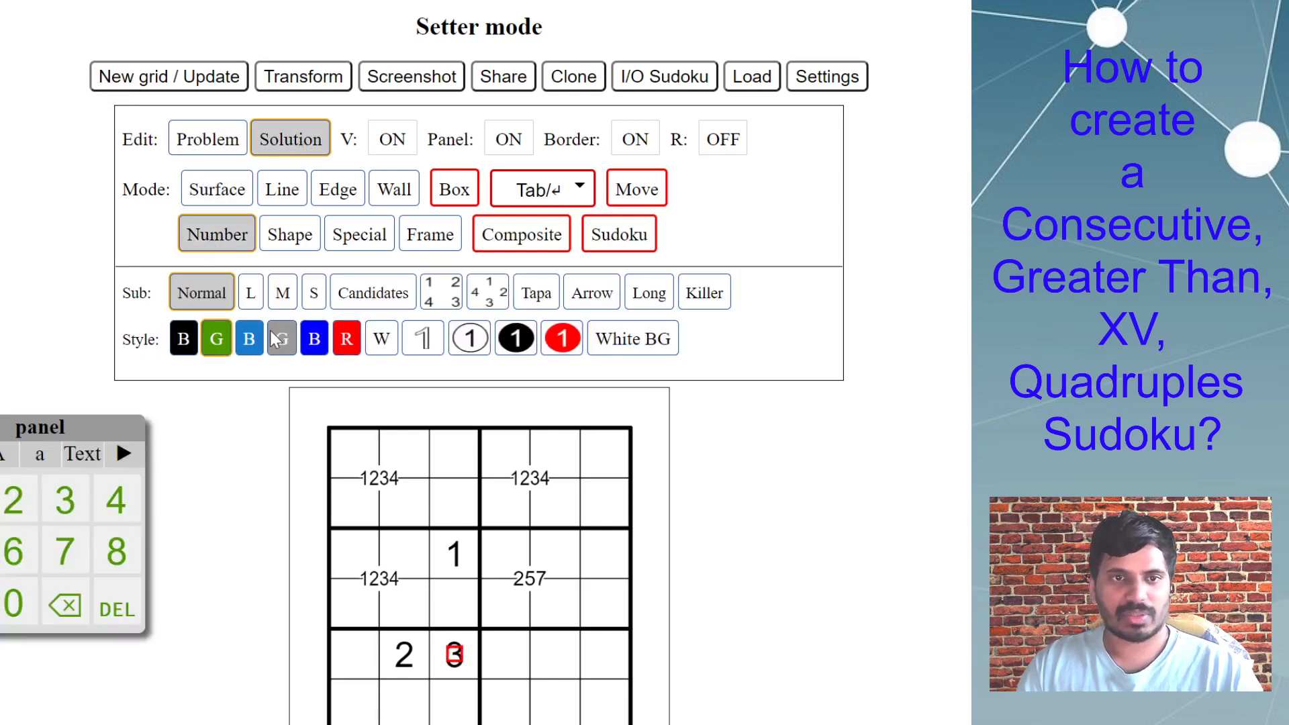
{"action": "left_click", "coordinate": [315, 343]}
{"action": "left_click", "coordinate": [224, 346]}
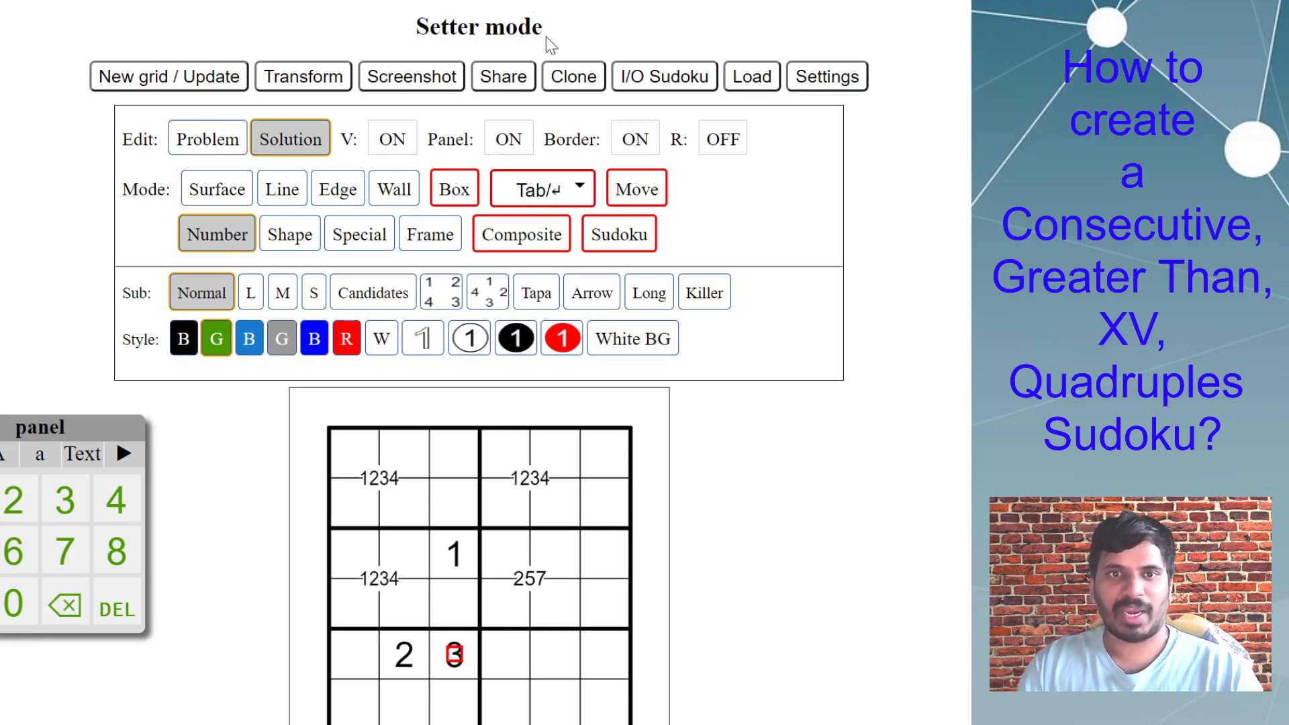
View the answer-check criteria in the extra sharing options, and return to the grid.
{"action": "left_click", "coordinate": [518, 78]}
{"action": "left_click", "coordinate": [624, 457]}
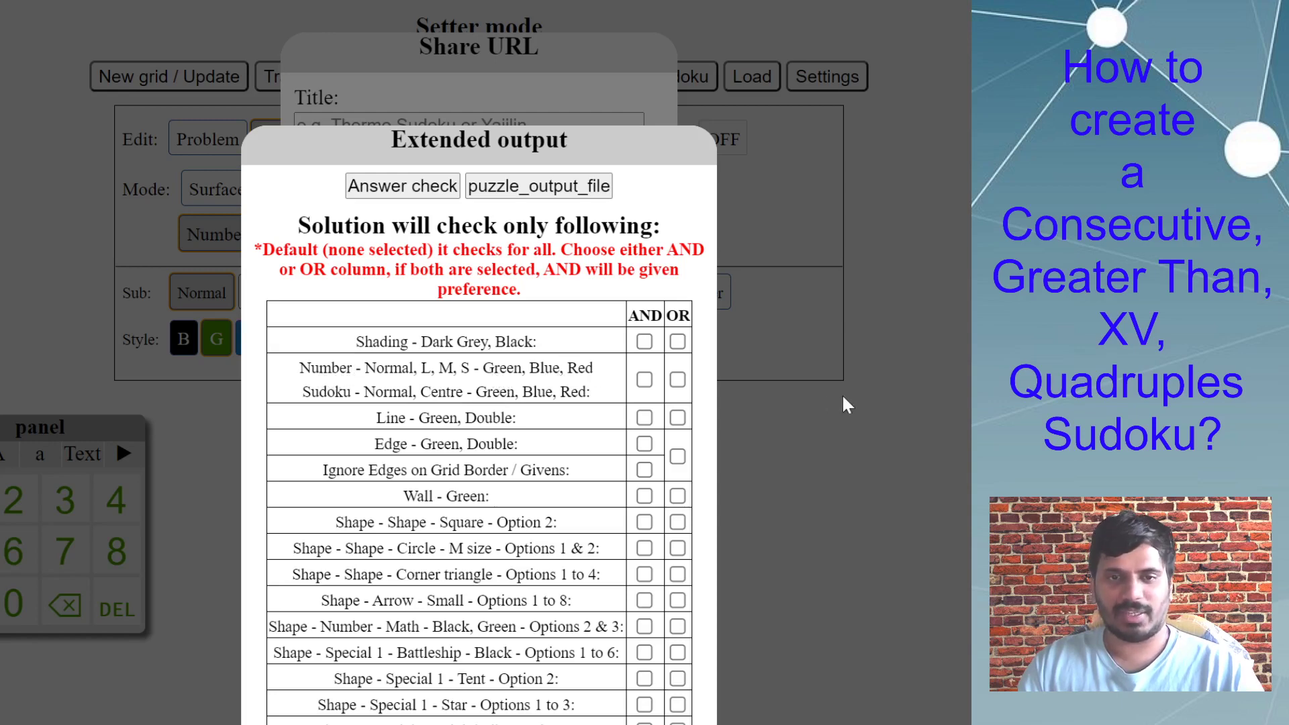
{"action": "left_click", "coordinate": [859, 402]}
{"action": "left_click", "coordinate": [870, 402]}
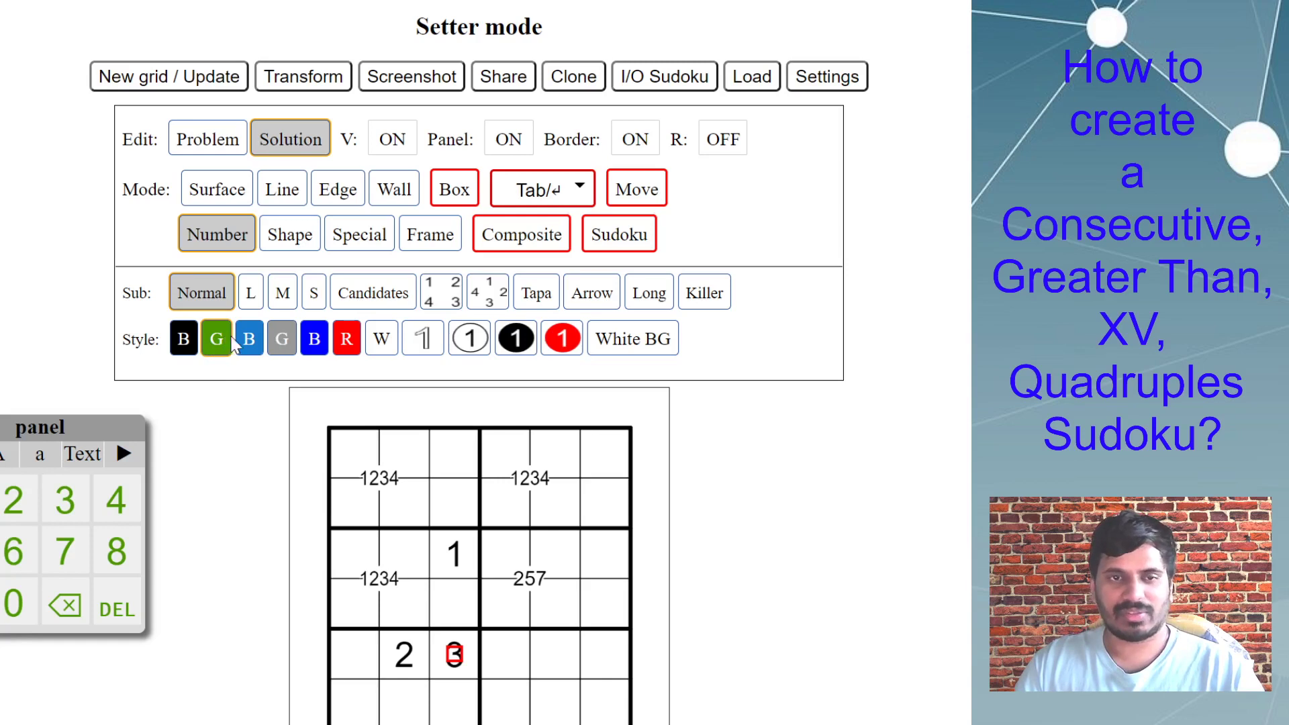
Enter the green solution digits 1 in row 1 column 1 and 2 in row 1 column 2.
{"action": "left_click", "coordinate": [365, 456]}
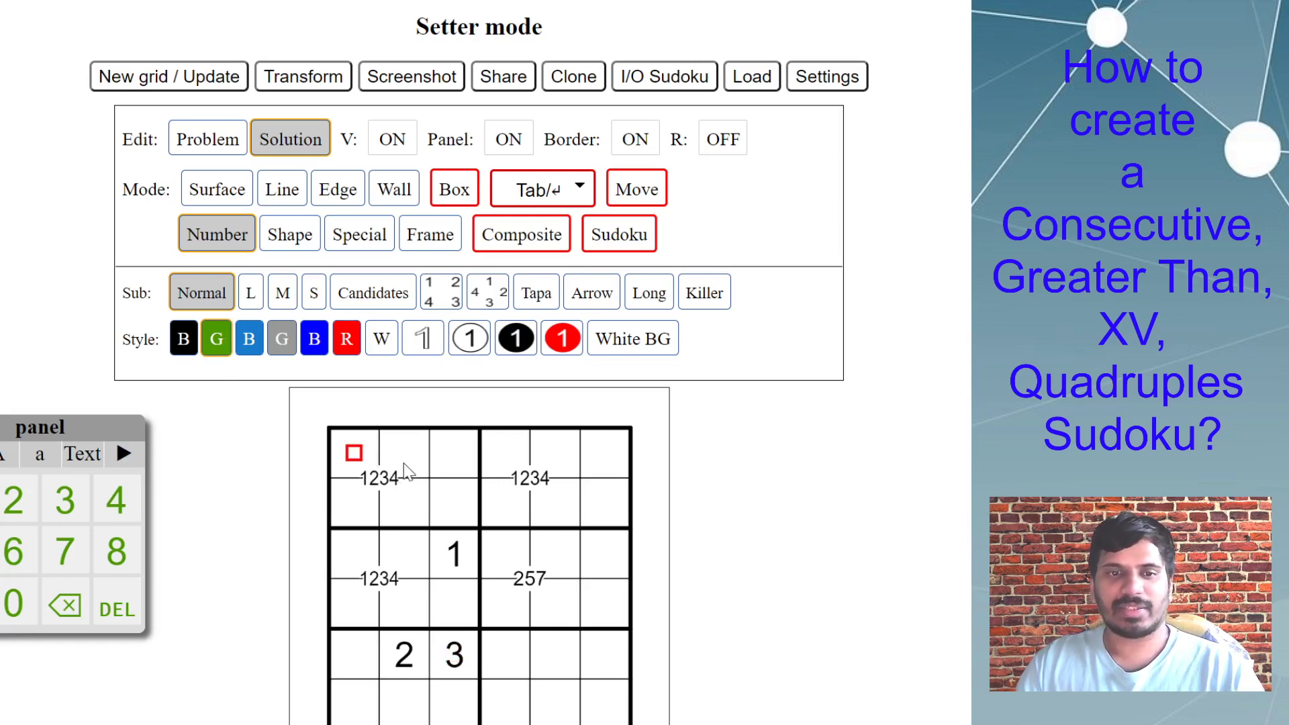
{"action": "key", "text": "1"}
{"action": "left_click", "coordinate": [413, 460]}
{"action": "key", "text": "2"}
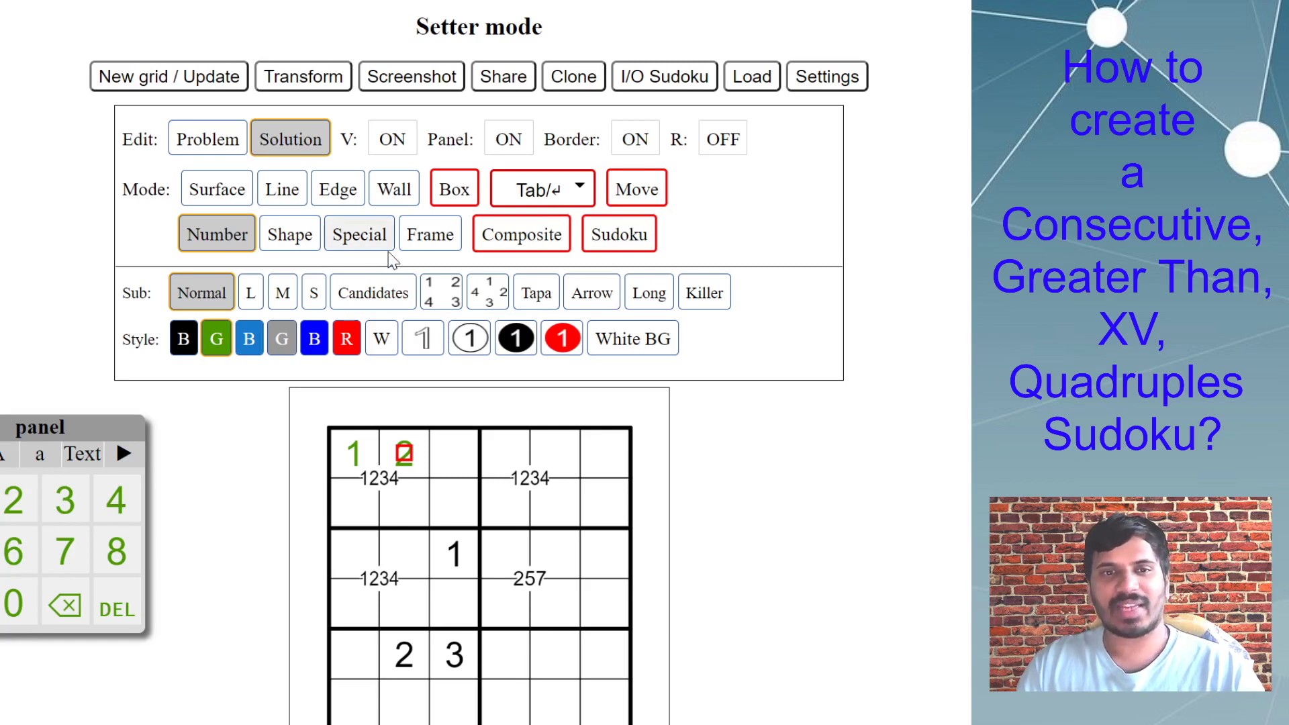
Set solution editing to Sudoku mode, comparing it with the Surface, Number and Line modes and with problem editing.
{"action": "left_click", "coordinate": [212, 188]}
{"action": "left_click", "coordinate": [238, 223]}
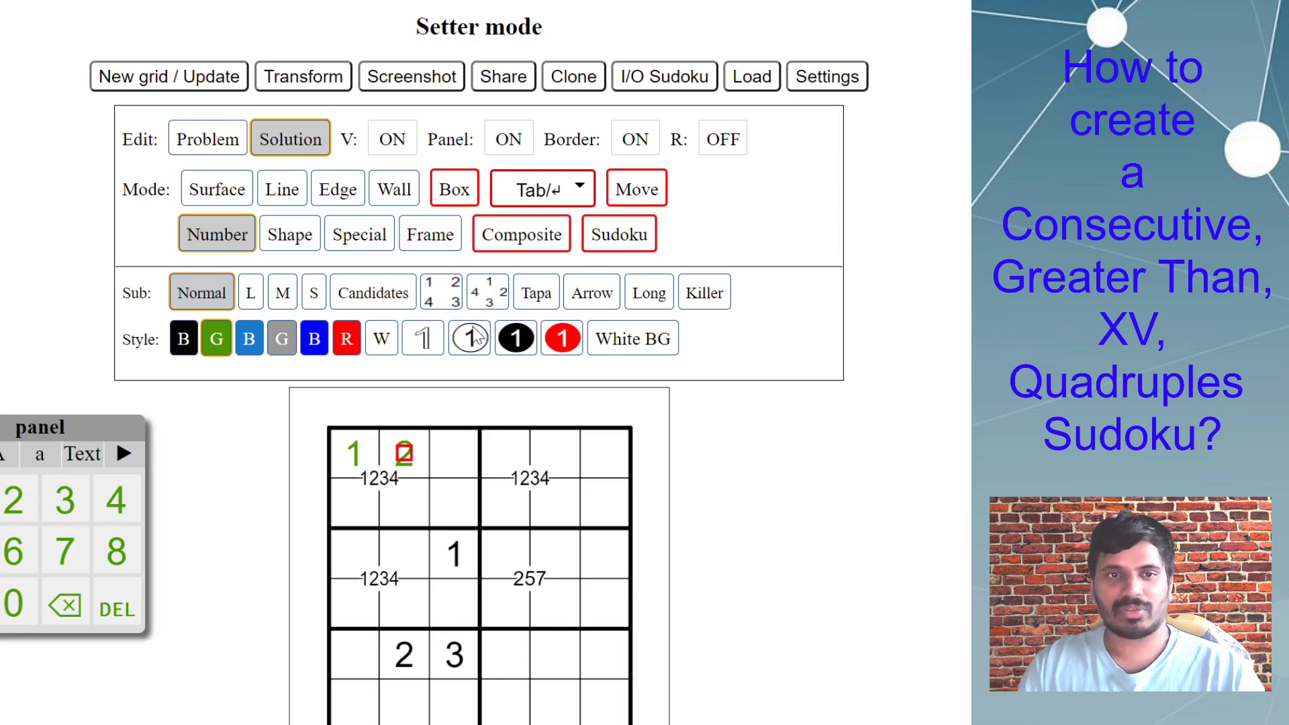
{"action": "left_click", "coordinate": [292, 196]}
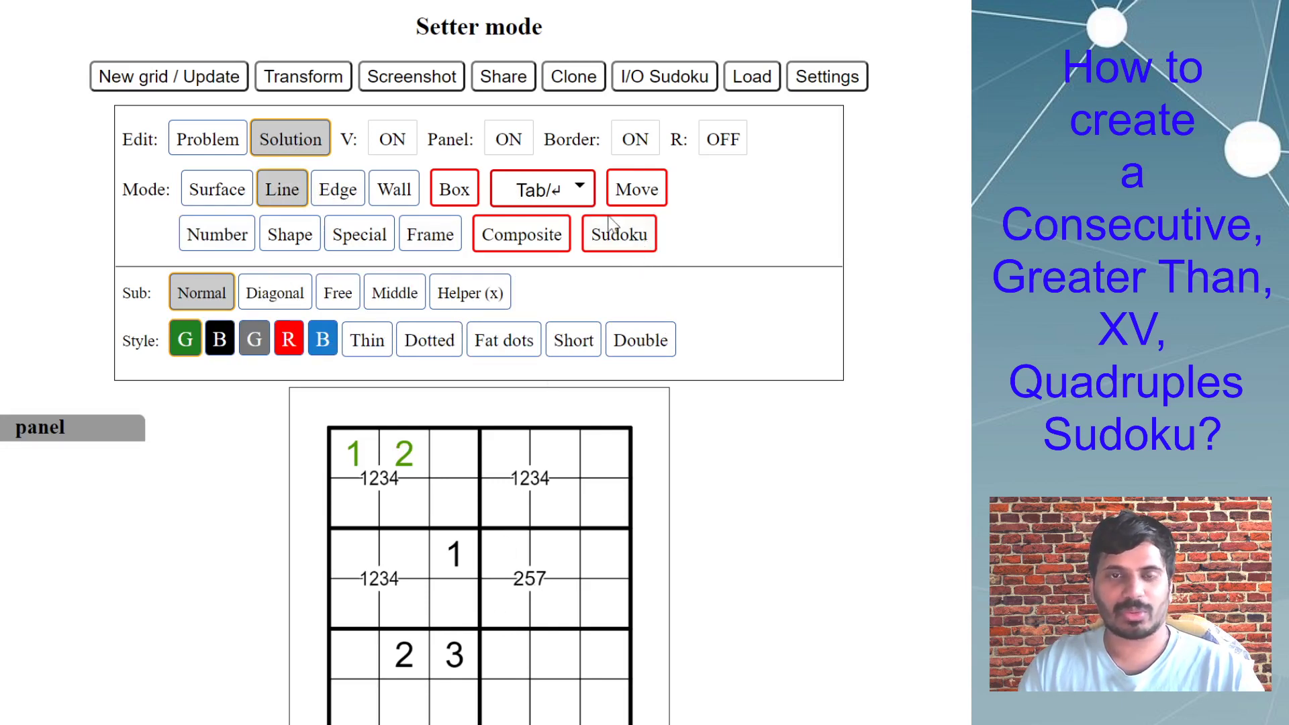
{"action": "left_click", "coordinate": [619, 234]}
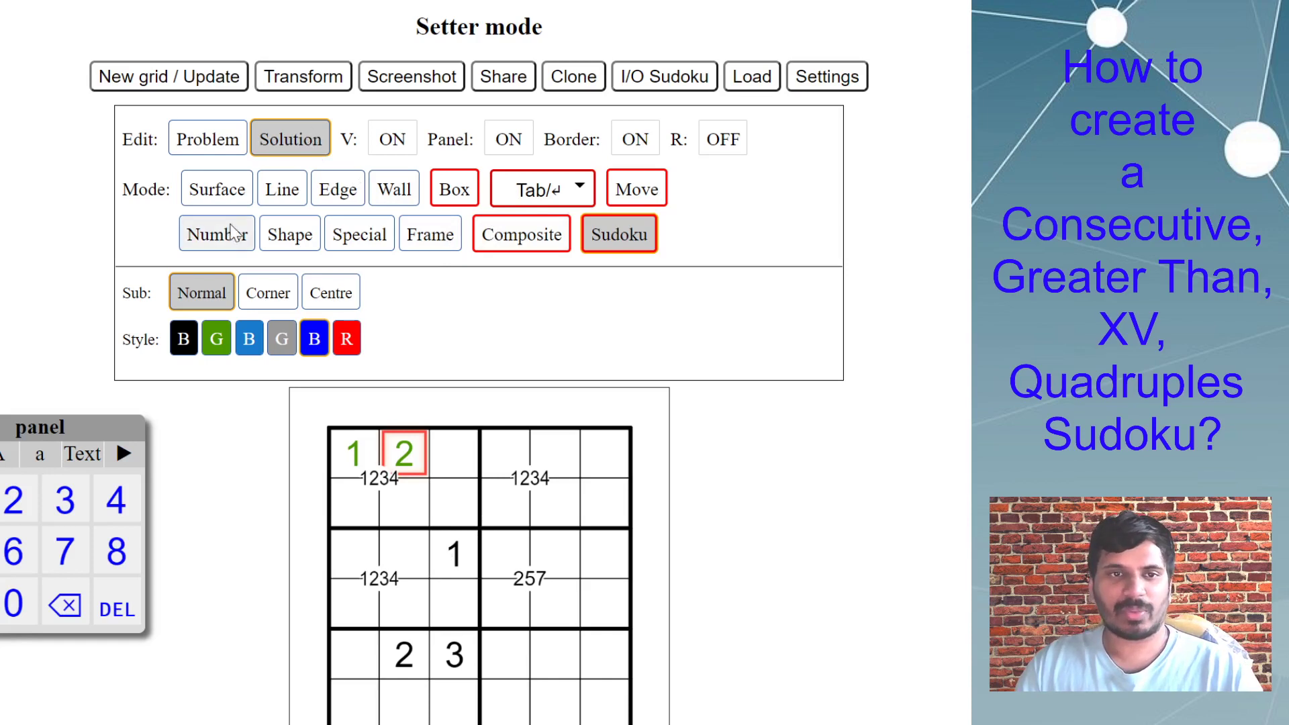
{"action": "left_click", "coordinate": [210, 135]}
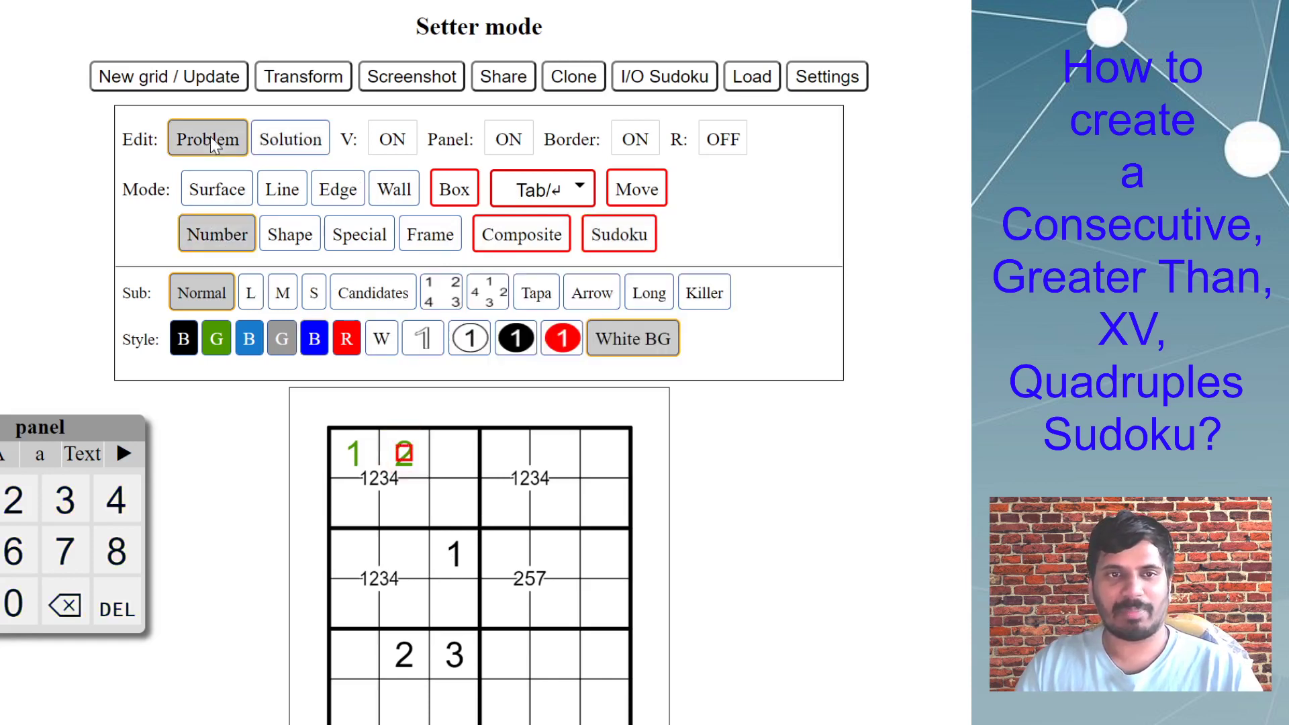
{"action": "left_click", "coordinate": [290, 139]}
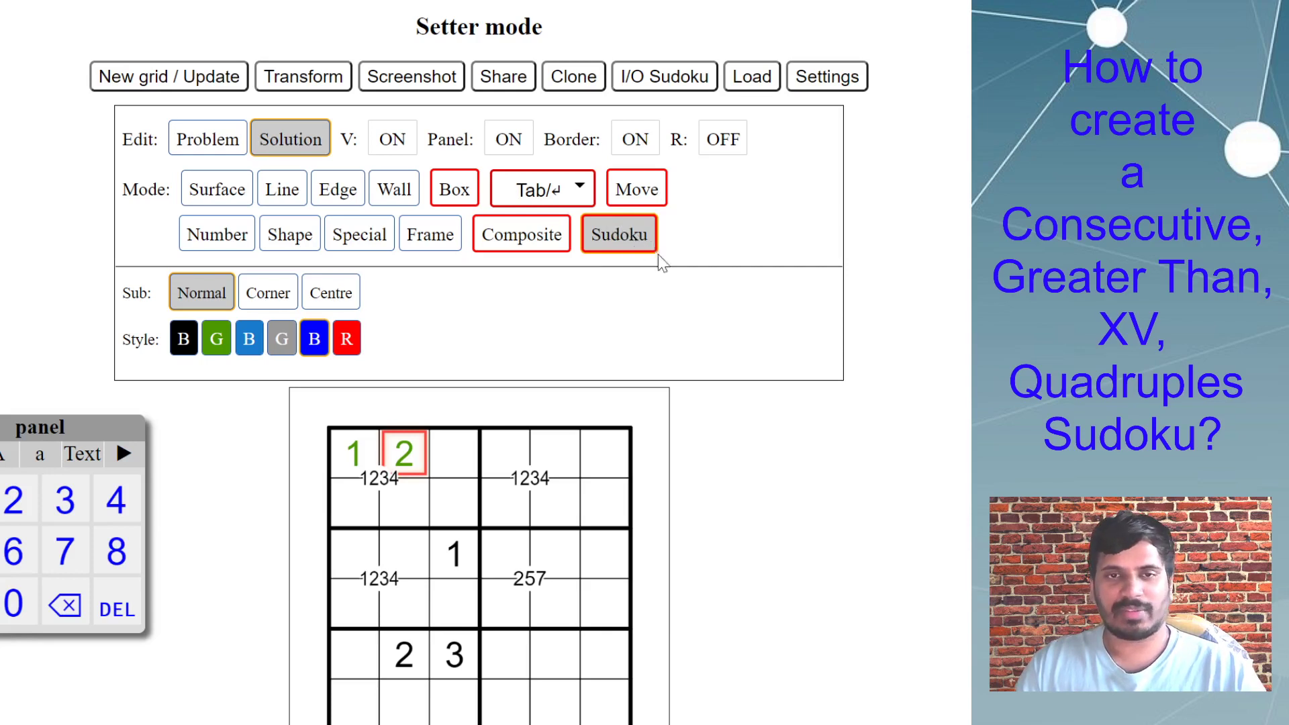
Fill in the puzzle's sharing details with the title "testing penpa creation", the author's name and the rules text "asdf".
{"action": "left_click", "coordinate": [498, 78]}
{"action": "left_click", "coordinate": [457, 129]}
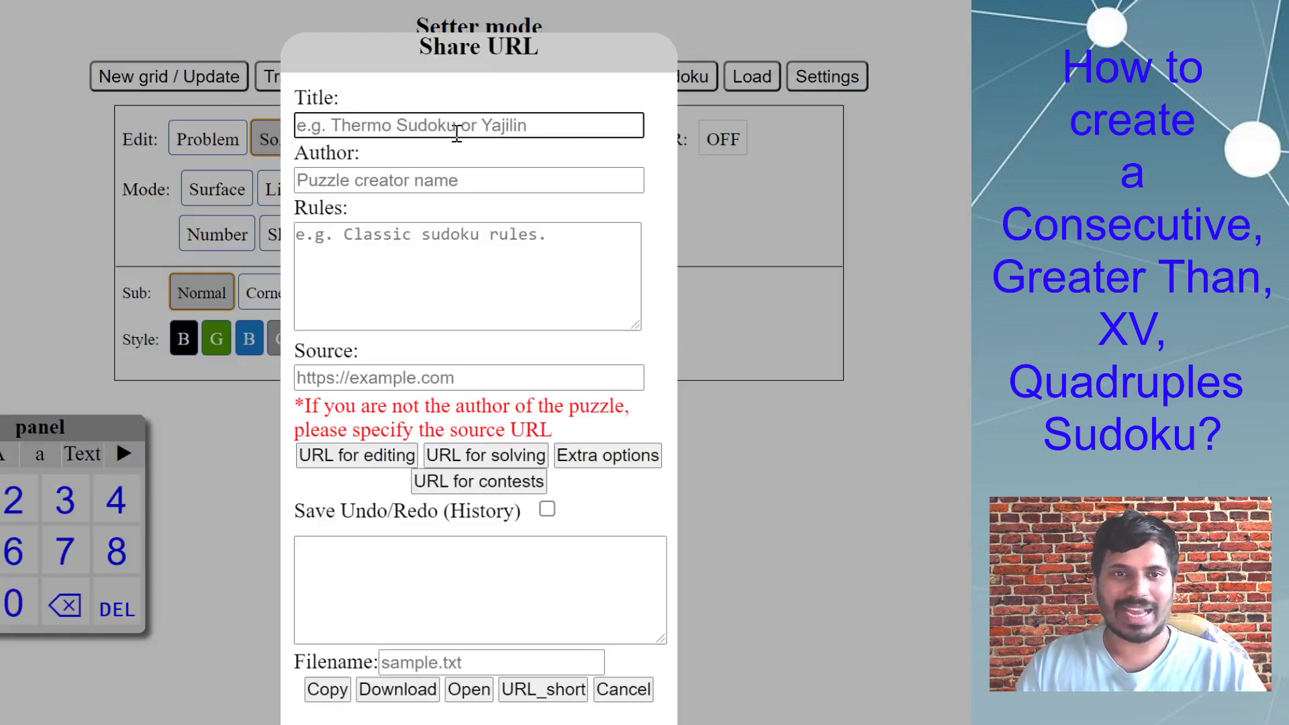
{"action": "type", "text": "te"}
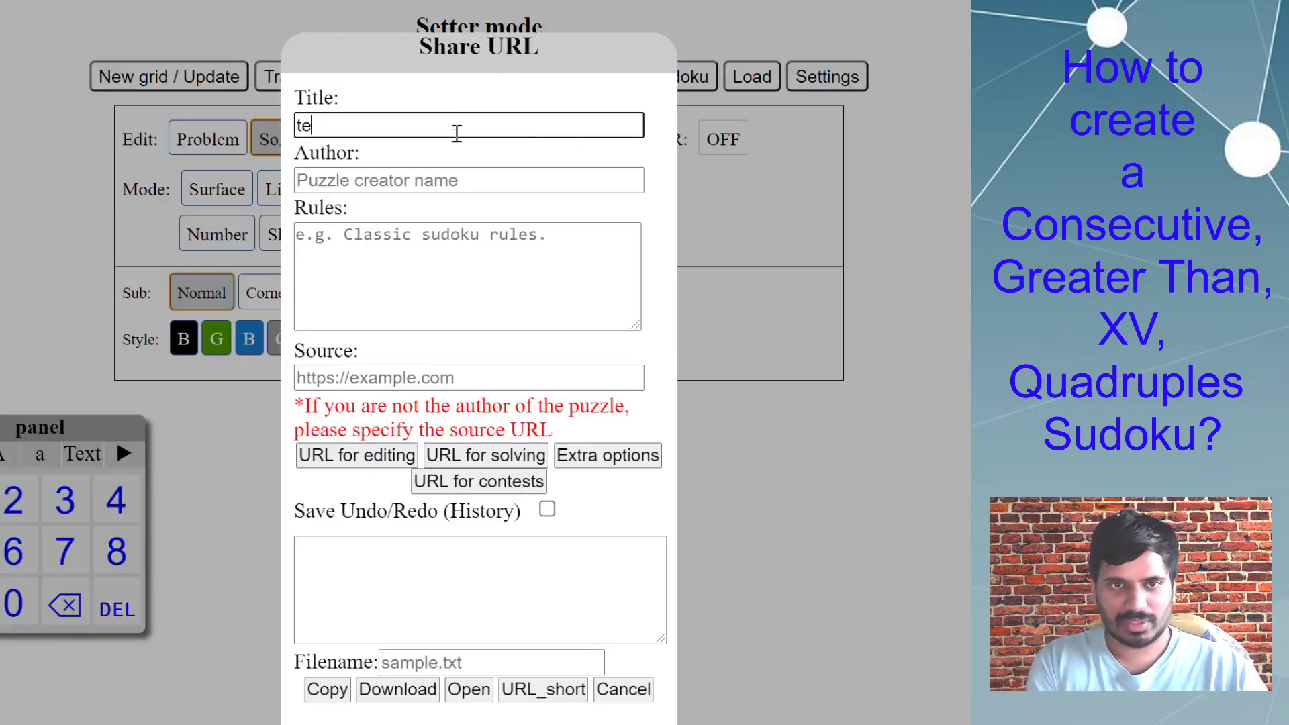
{"action": "type", "text": "sting senpa creation"}
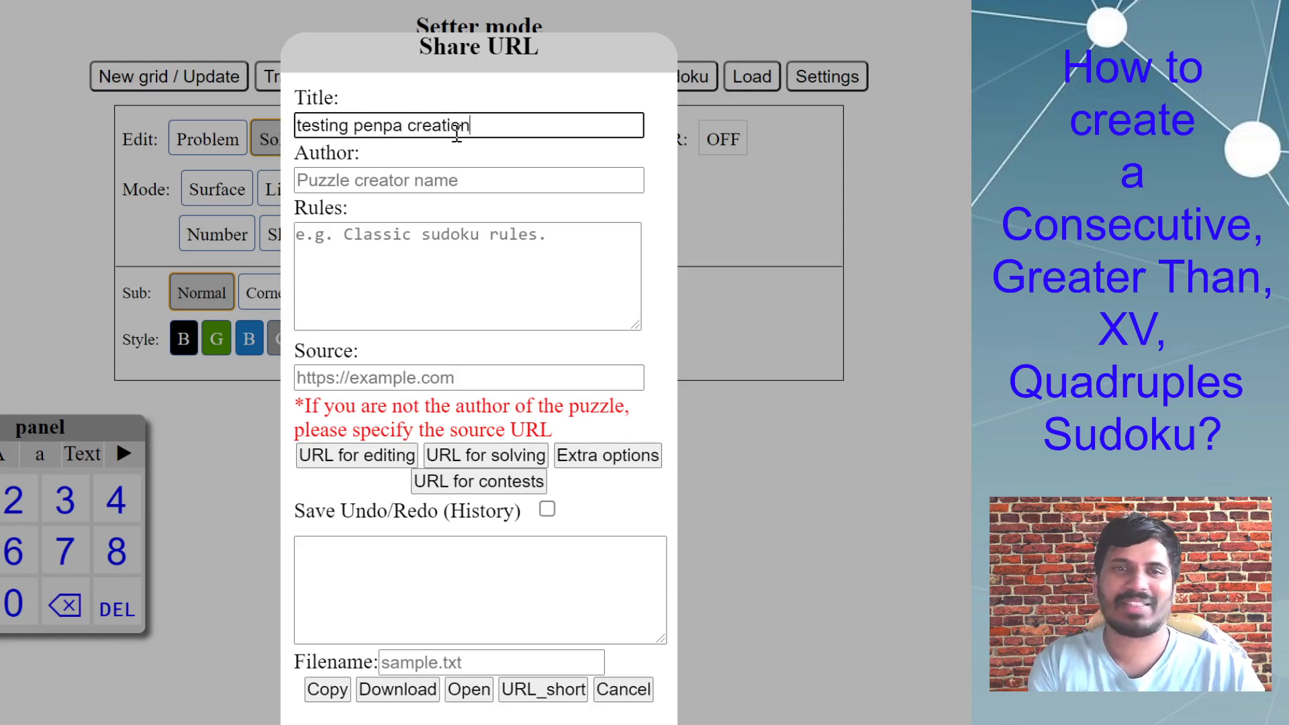
{"action": "key", "text": "Tab"}
{"action": "type", "text": "Swaroop"}
{"action": "key", "text": "Tab"}
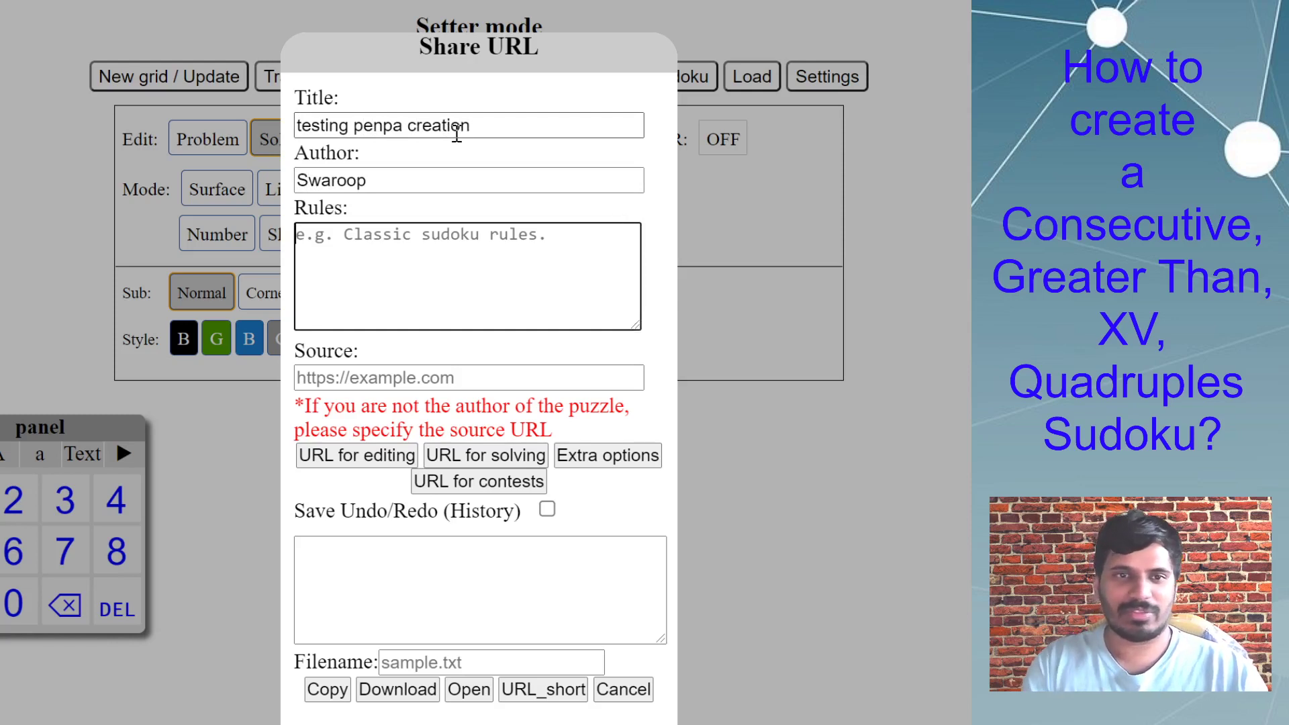
{"action": "type", "text": "asdf"}
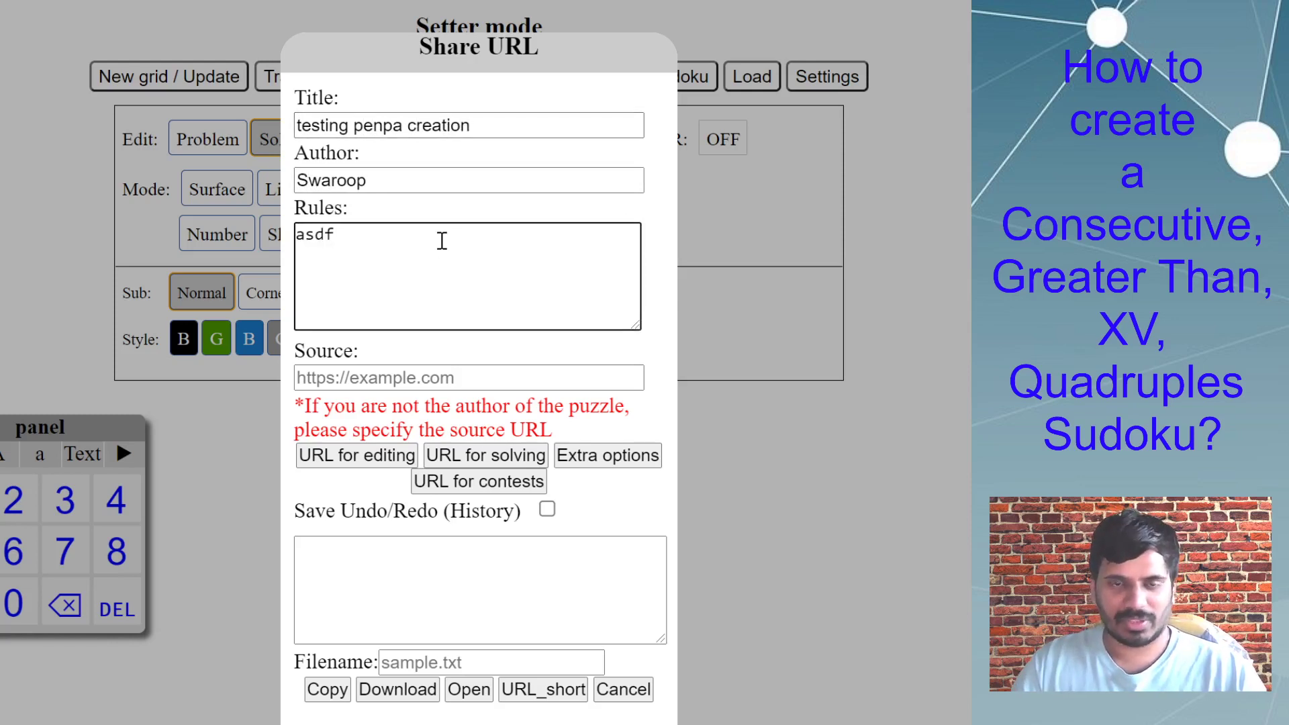
Generate the puzzle's solving URL with answer check, requiring only the Number and Sudoku digits criterion under AND.
{"action": "left_click", "coordinate": [411, 377]}
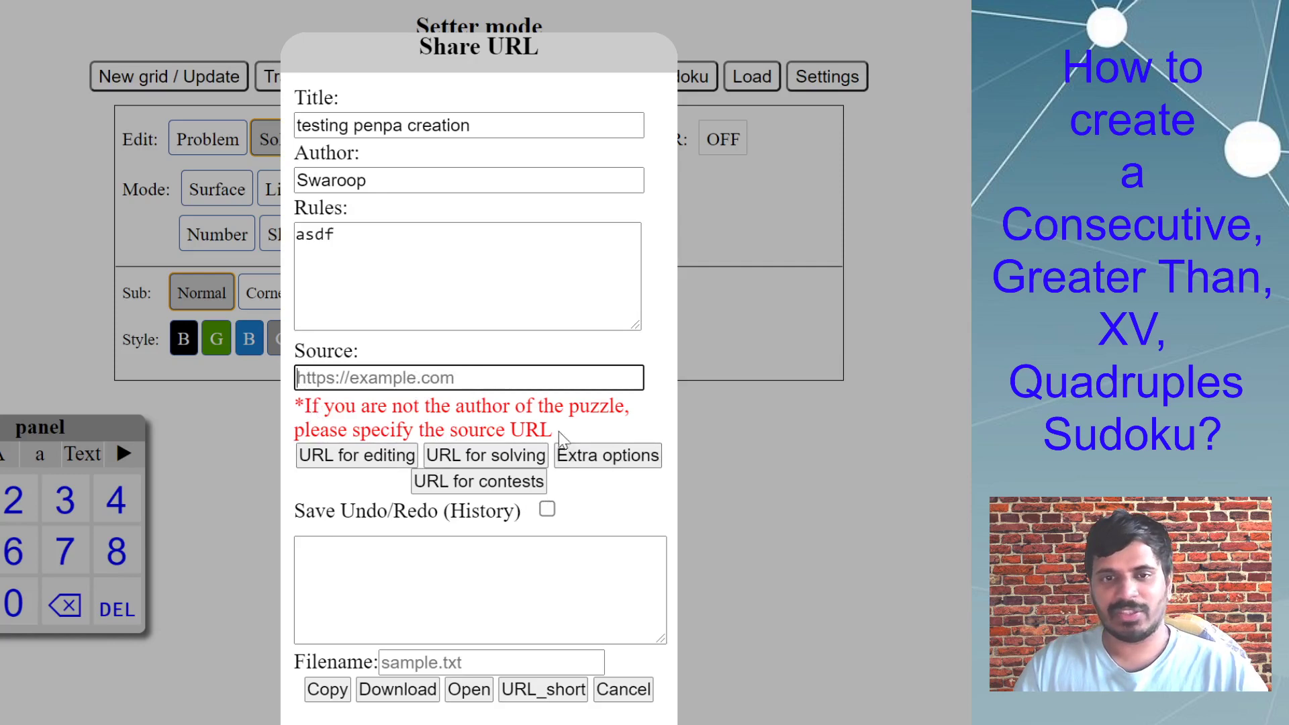
{"action": "left_click", "coordinate": [613, 460]}
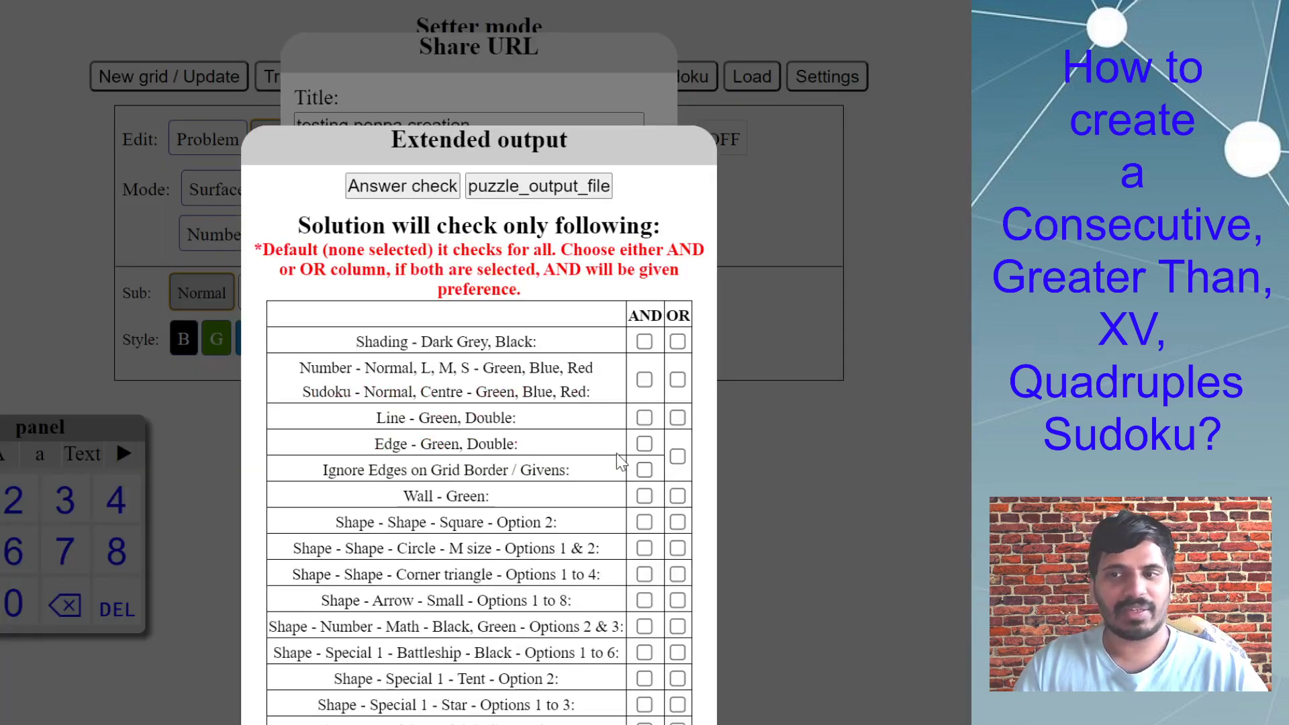
{"action": "left_click", "coordinate": [765, 474]}
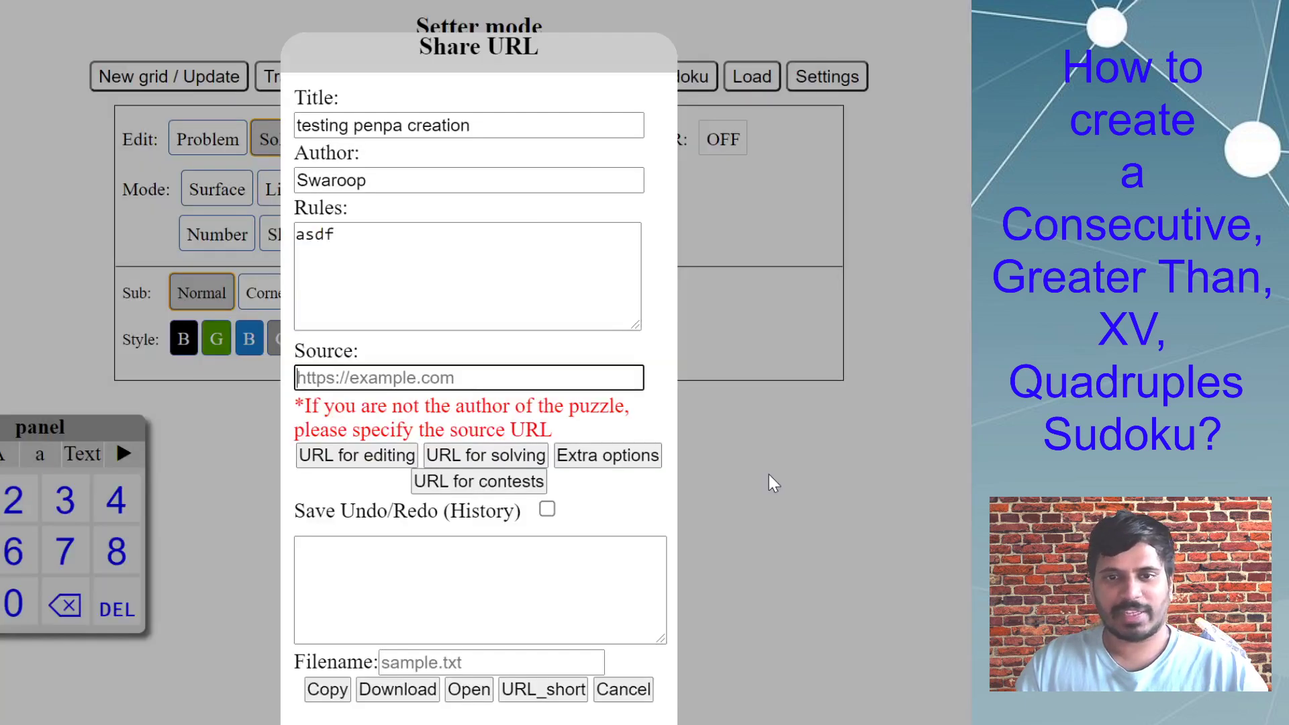
{"action": "key", "text": "ctrl+minus"}
{"action": "key", "text": "ctrl+minus"}
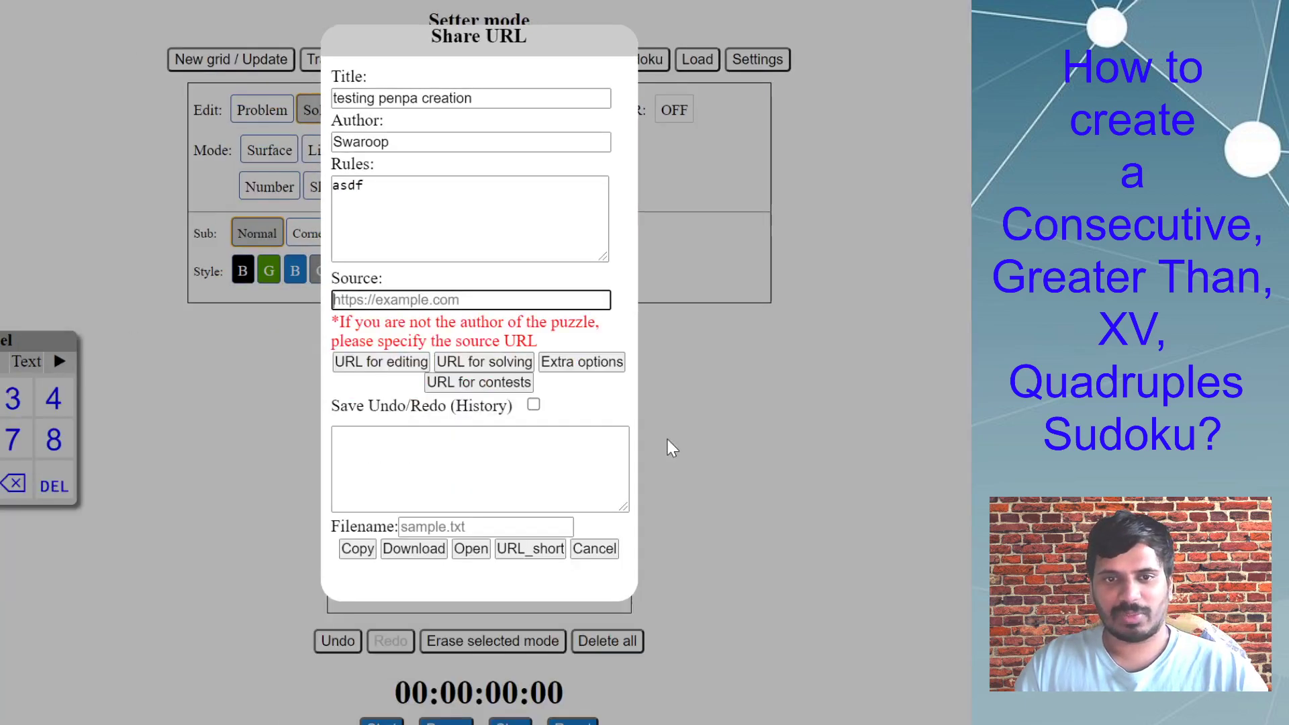
{"action": "left_click", "coordinate": [596, 363]}
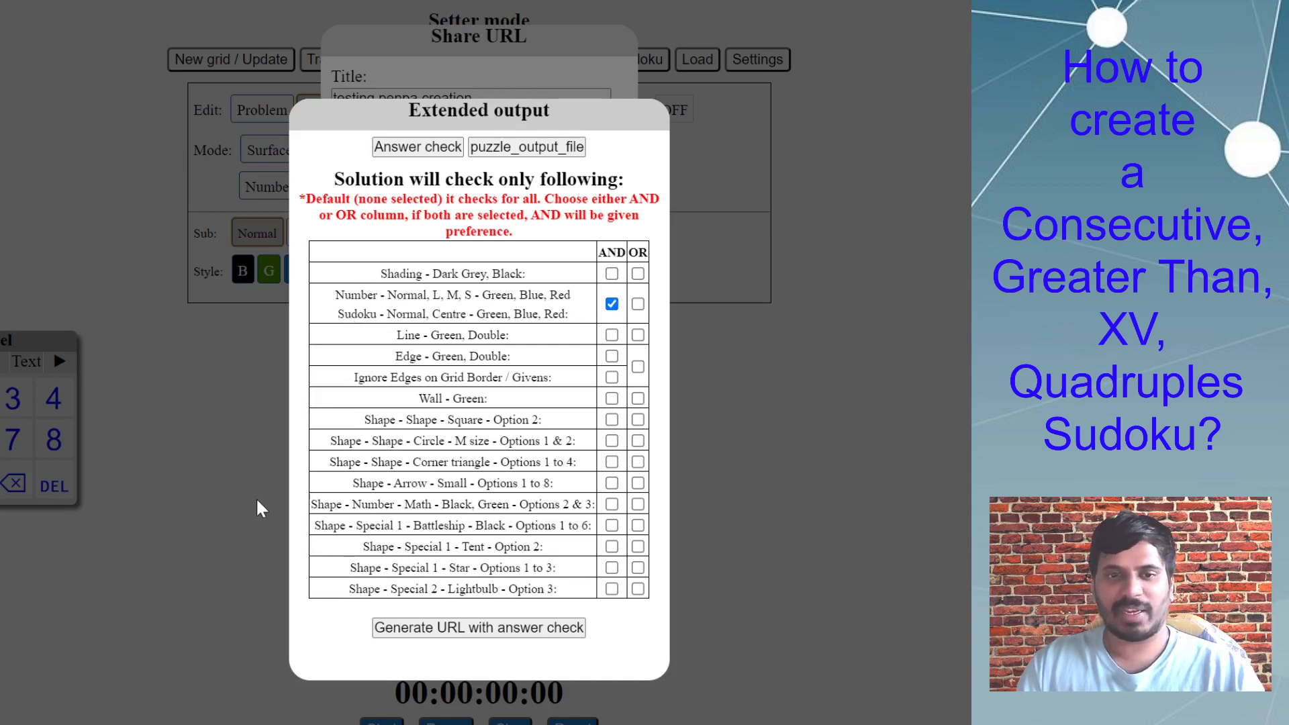
{"action": "left_click", "coordinate": [468, 628]}
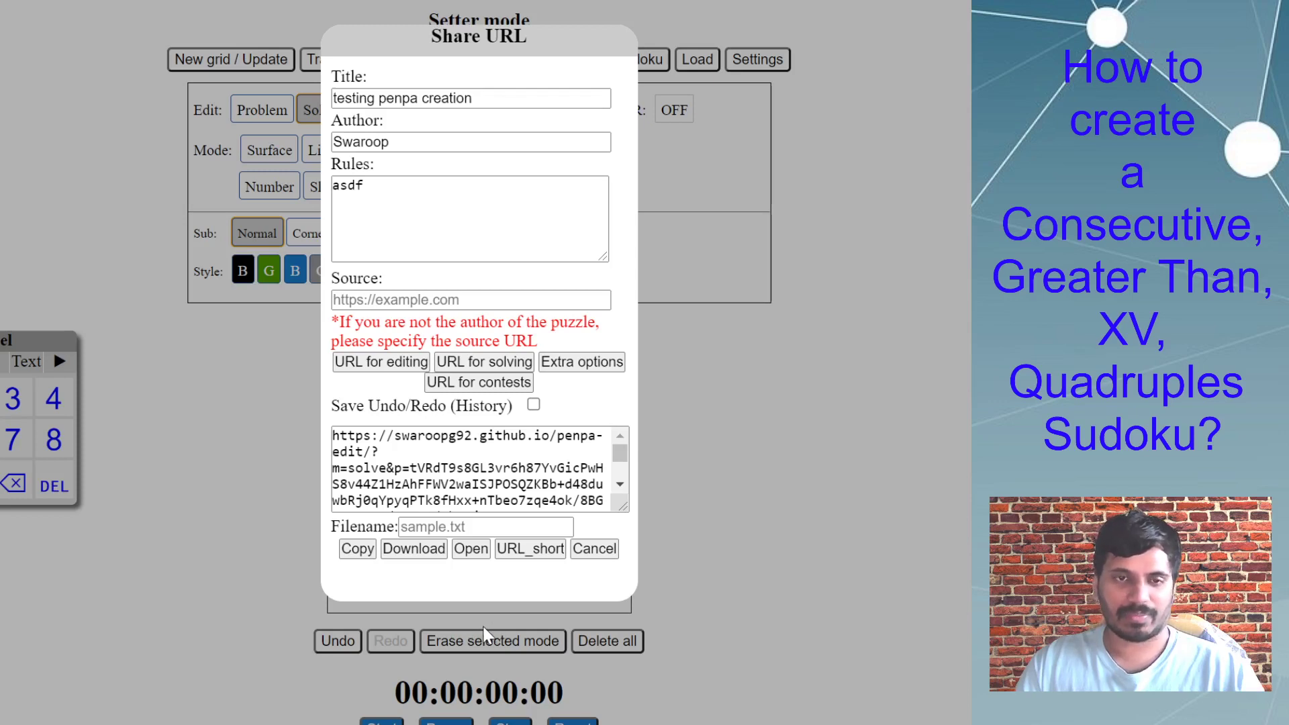
{"action": "scroll", "coordinate": [469, 463], "scroll_direction": "down", "scroll_amount": 2}
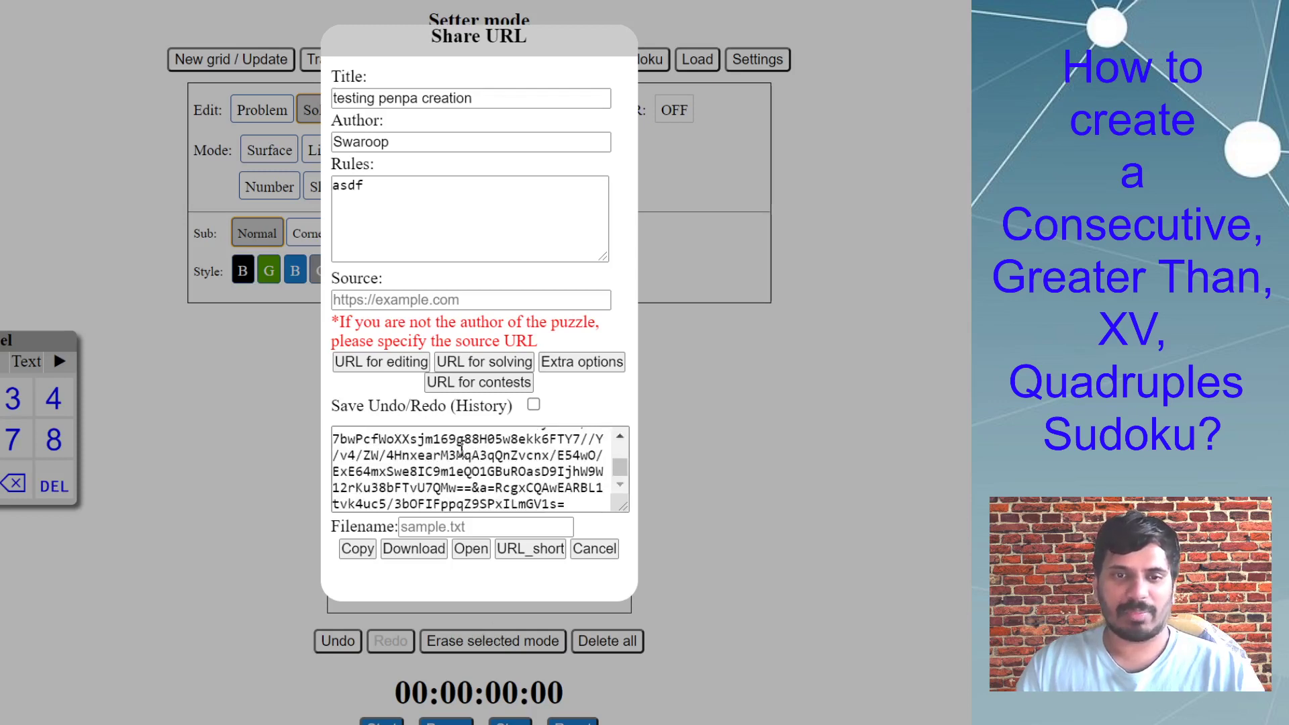
{"action": "scroll", "coordinate": [468, 470], "scroll_direction": "up", "scroll_amount": 3}
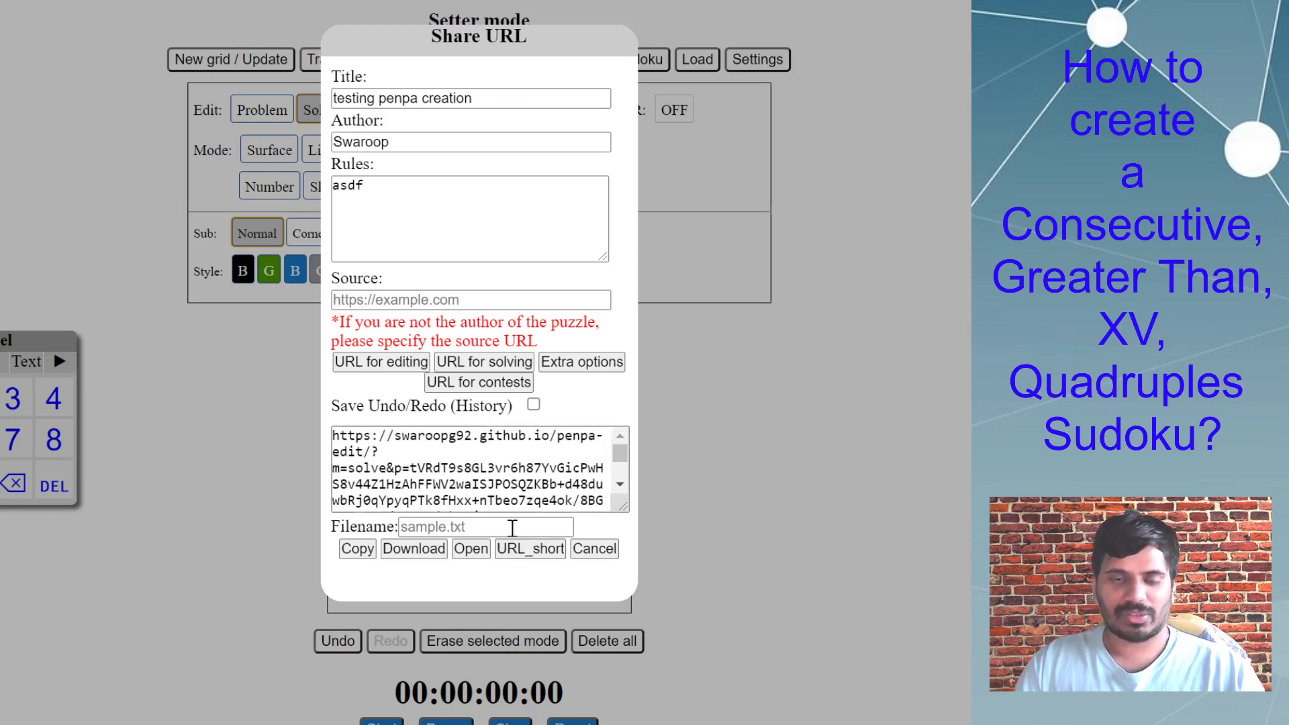
Copy the generated puzzle URL into the Git.io shortener, checking it against the sharing details.
{"action": "left_click", "coordinate": [525, 553]}
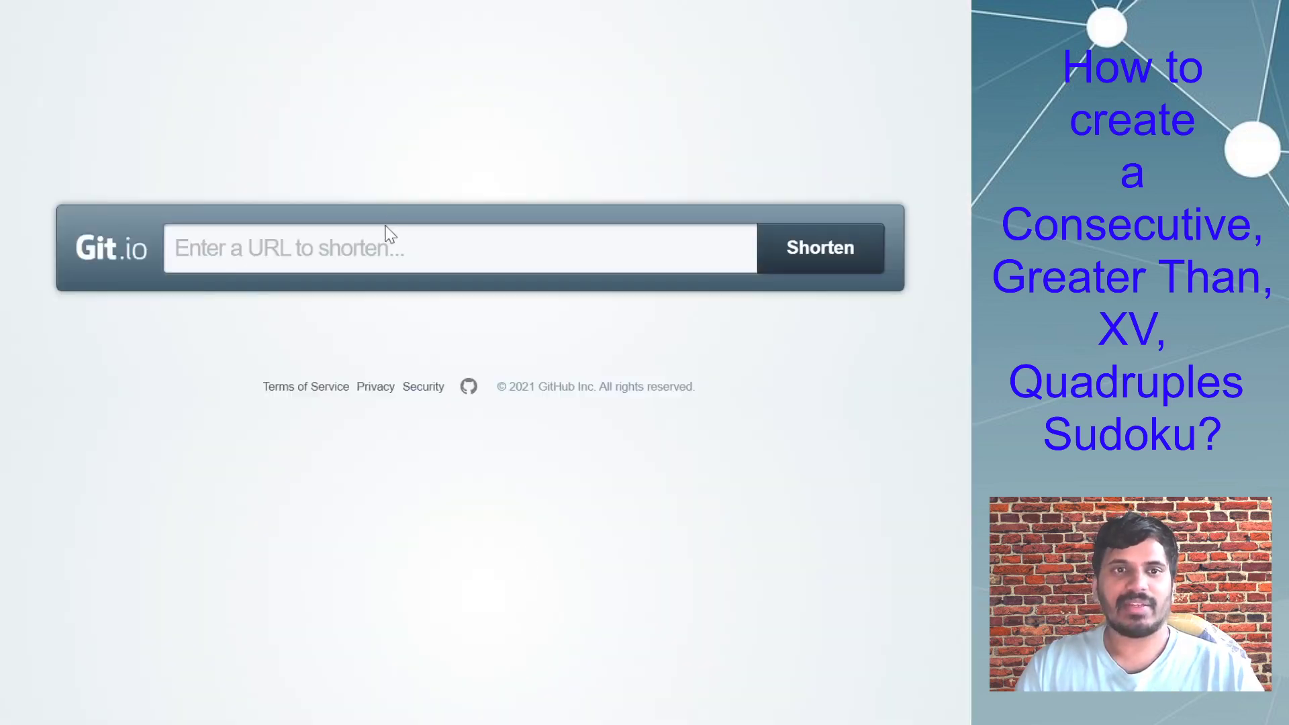
{"action": "left_click", "coordinate": [392, 238]}
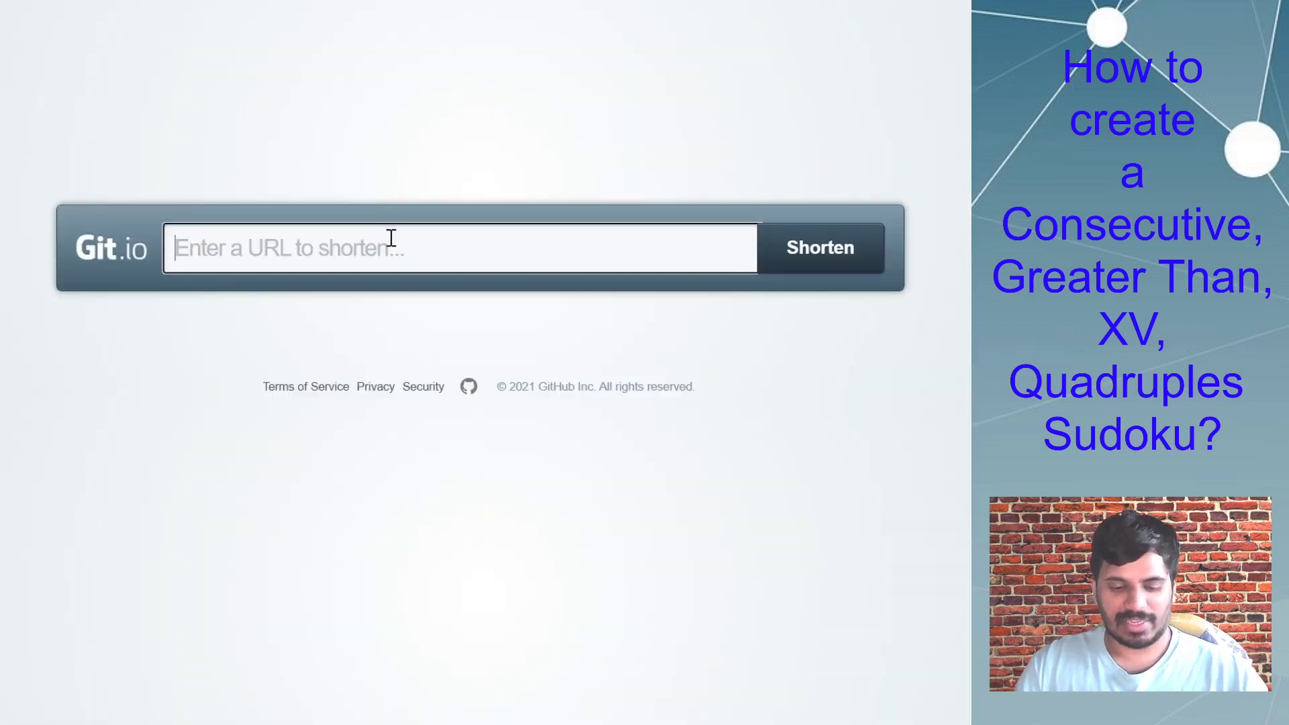
{"action": "key", "text": "ctrl+v"}
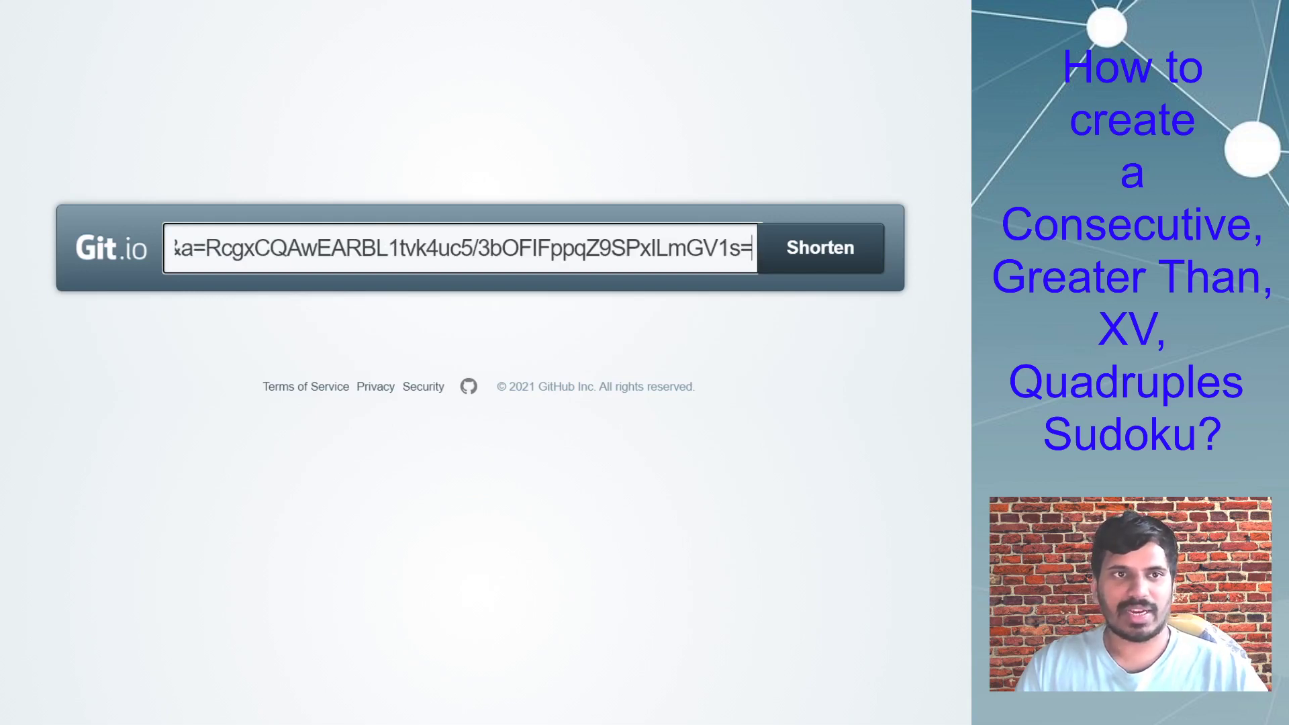
{"action": "key", "text": "ctrl+w"}
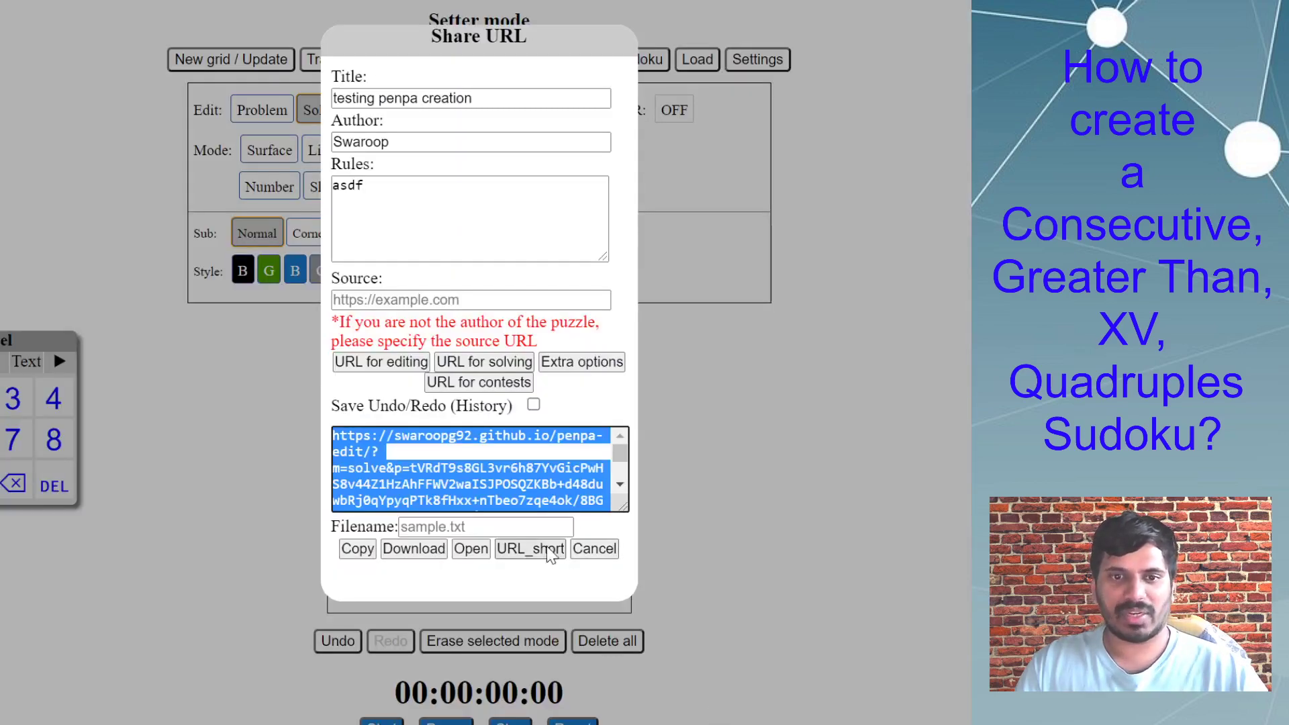
{"action": "key", "text": "ctrl+Tab"}
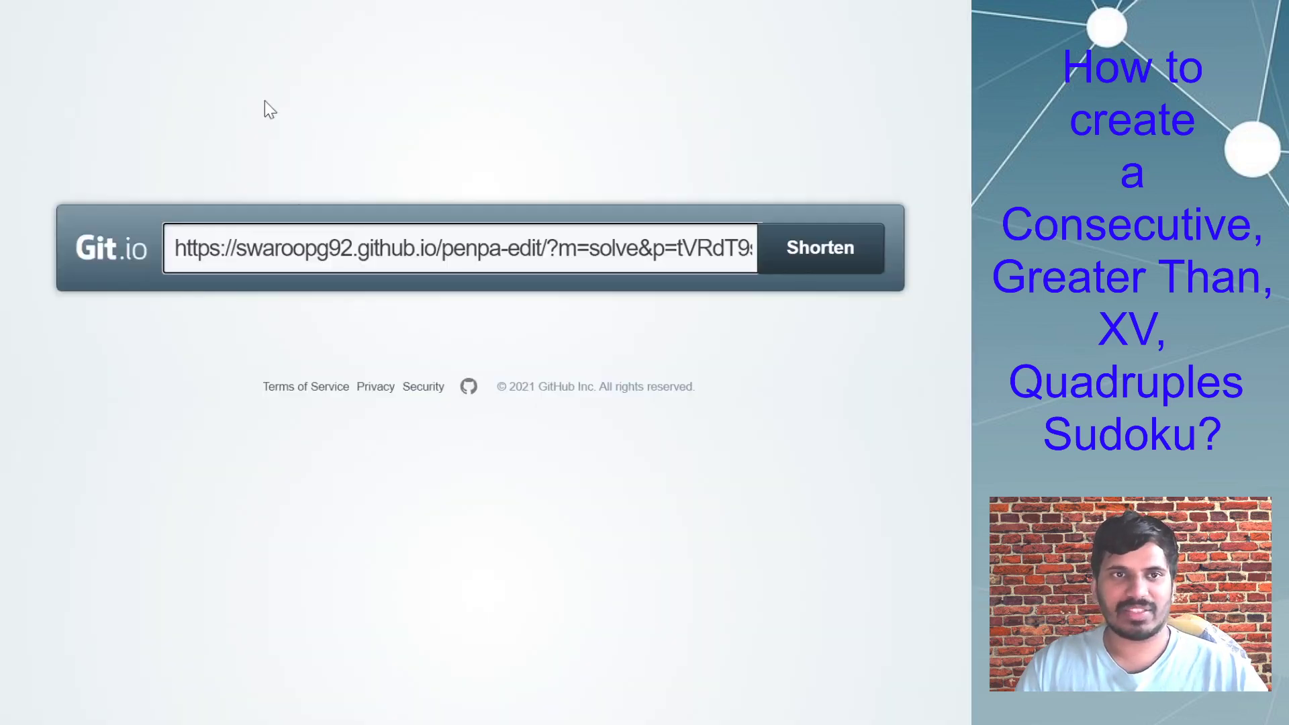